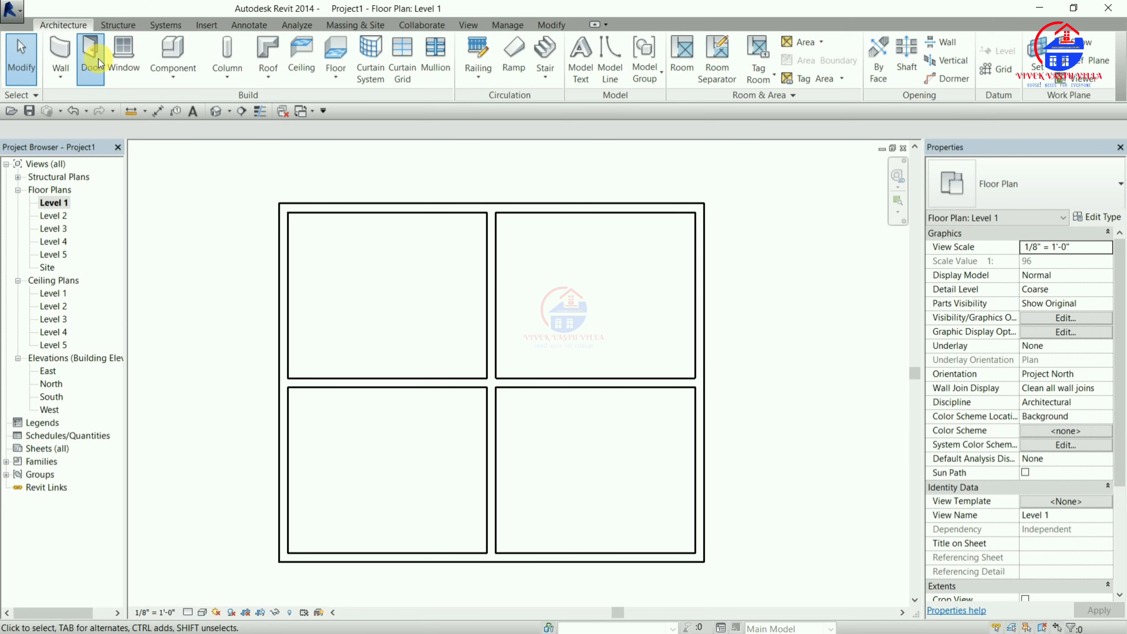
- Activate the Door tool on the Architecture tab to begin door placement
{"action": "left_click", "coordinate": [100, 64]}
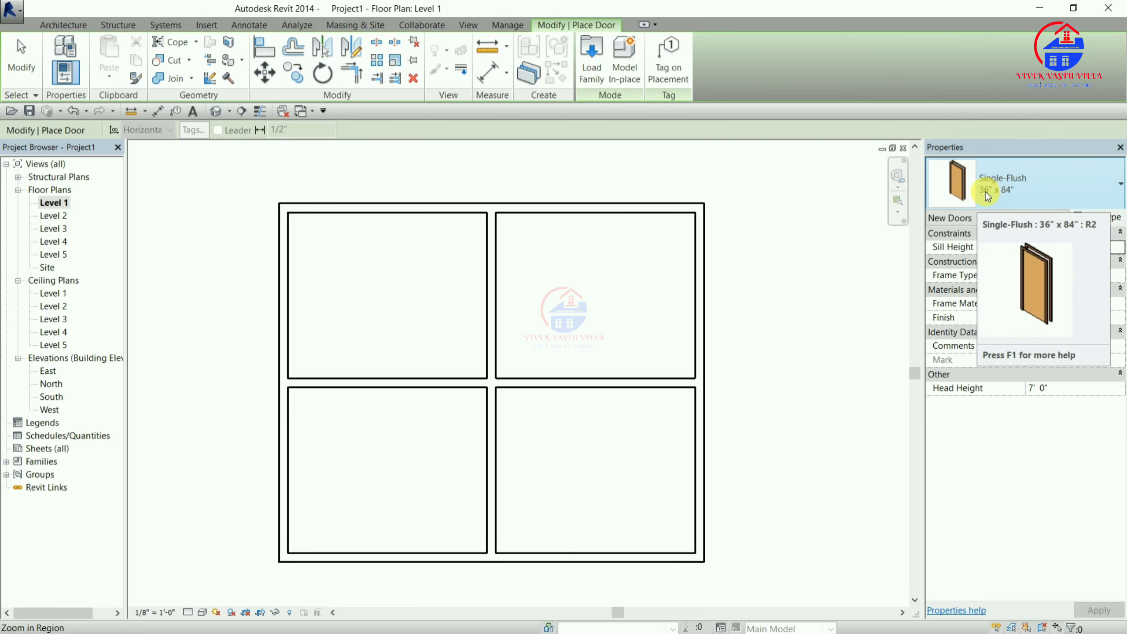
- Pick the Single-Flush 36" x 84" door type and pan the plan into view
{"action": "left_click", "coordinate": [1030, 198]}
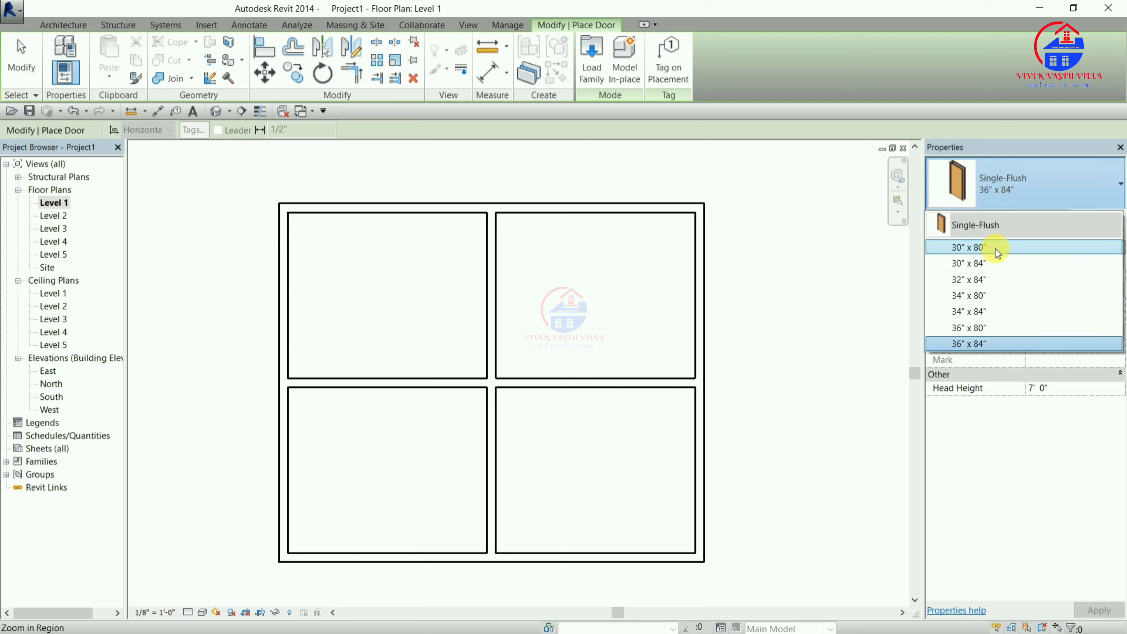
{"action": "left_click", "coordinate": [1024, 346]}
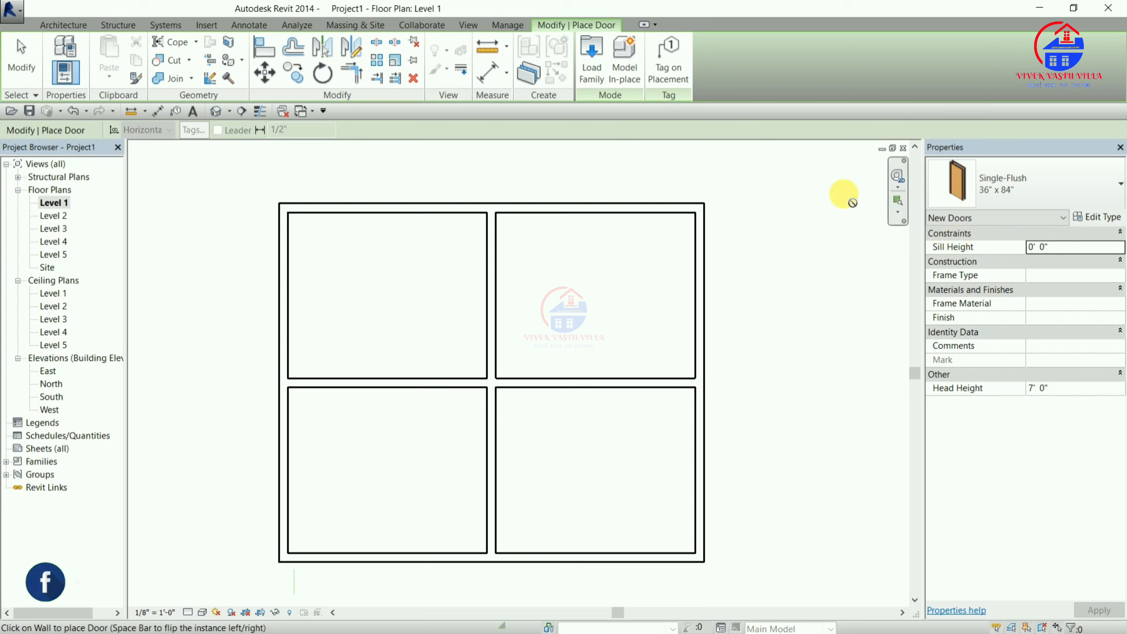
{"action": "middle_click_drag", "start_coordinate": [823, 215], "coordinate": [817, 243]}
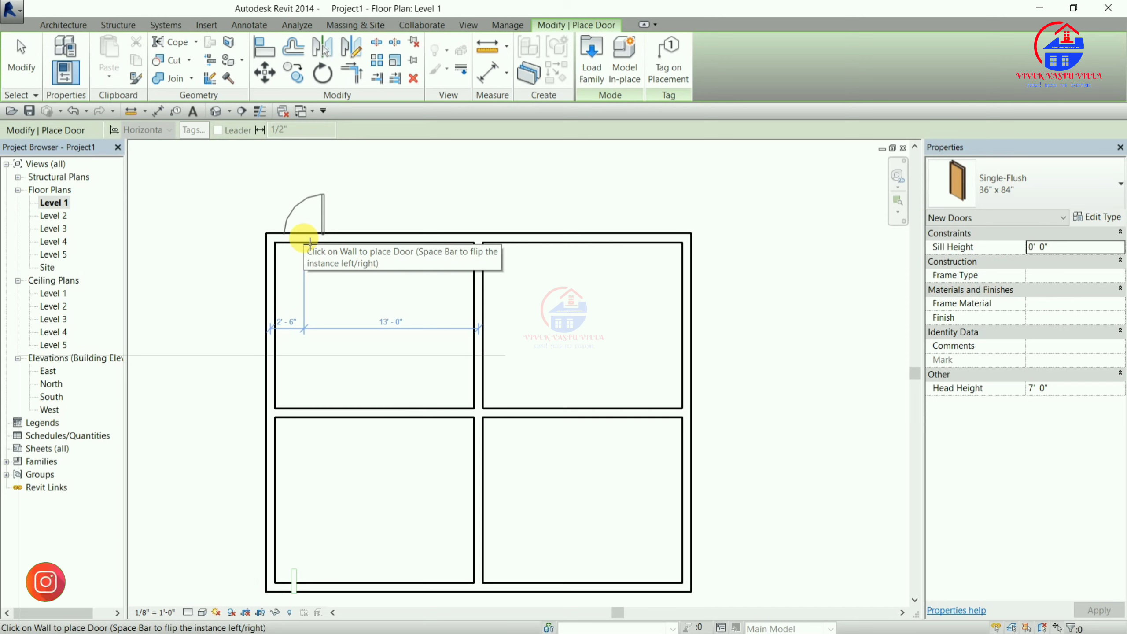
- Place the Single-Flush door in the upper-left room's top wall, then select it
{"action": "left_click", "coordinate": [310, 242]}
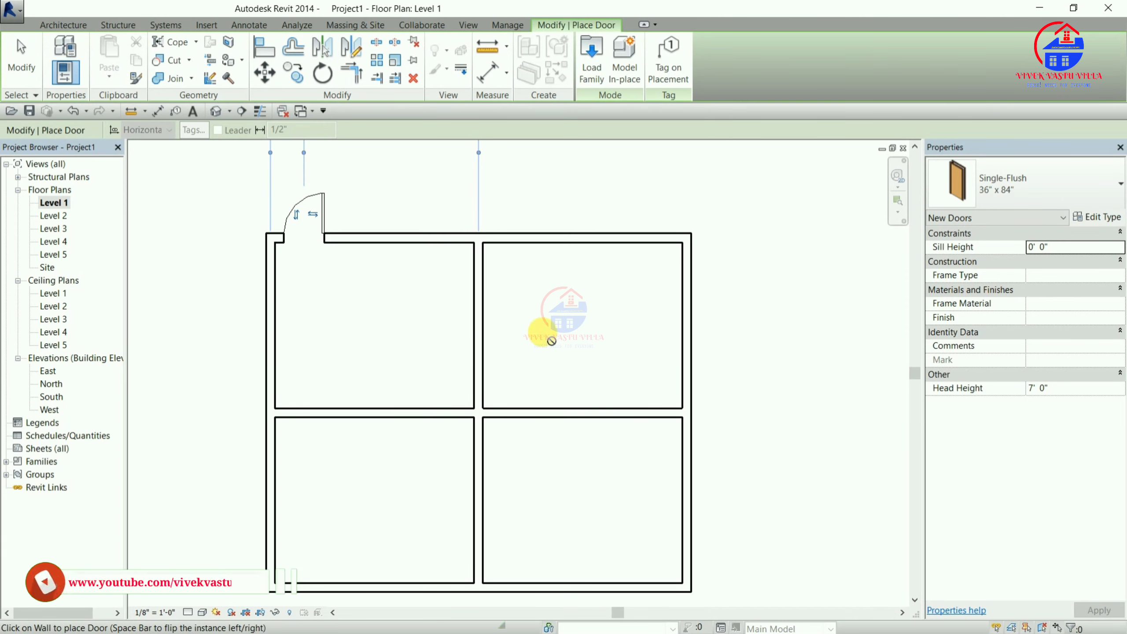
{"action": "key", "text": "Escape"}
{"action": "key", "text": "Escape"}
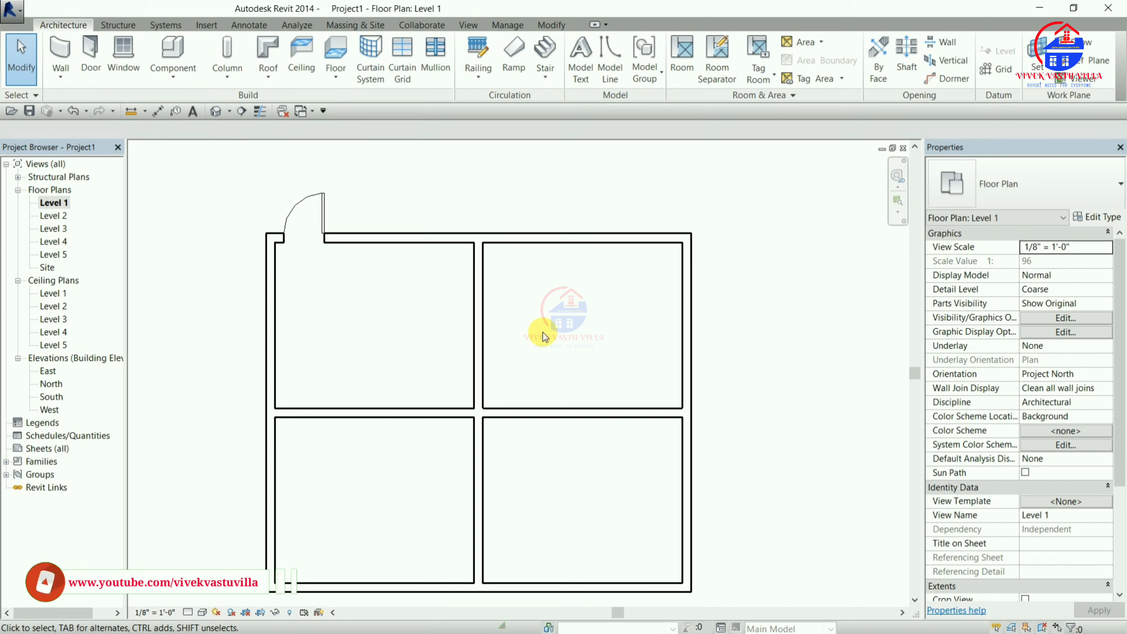
{"action": "scroll", "coordinate": [309, 233], "scroll_direction": "up", "scroll_amount": 3}
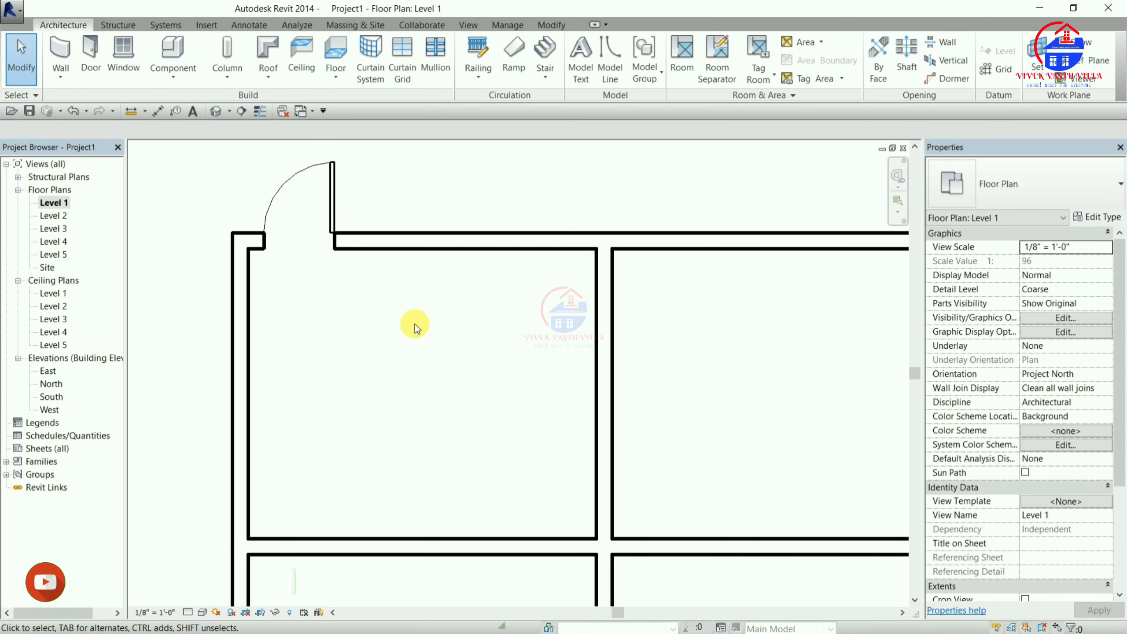
{"action": "middle_click_drag", "start_coordinate": [414, 324], "coordinate": [420, 386]}
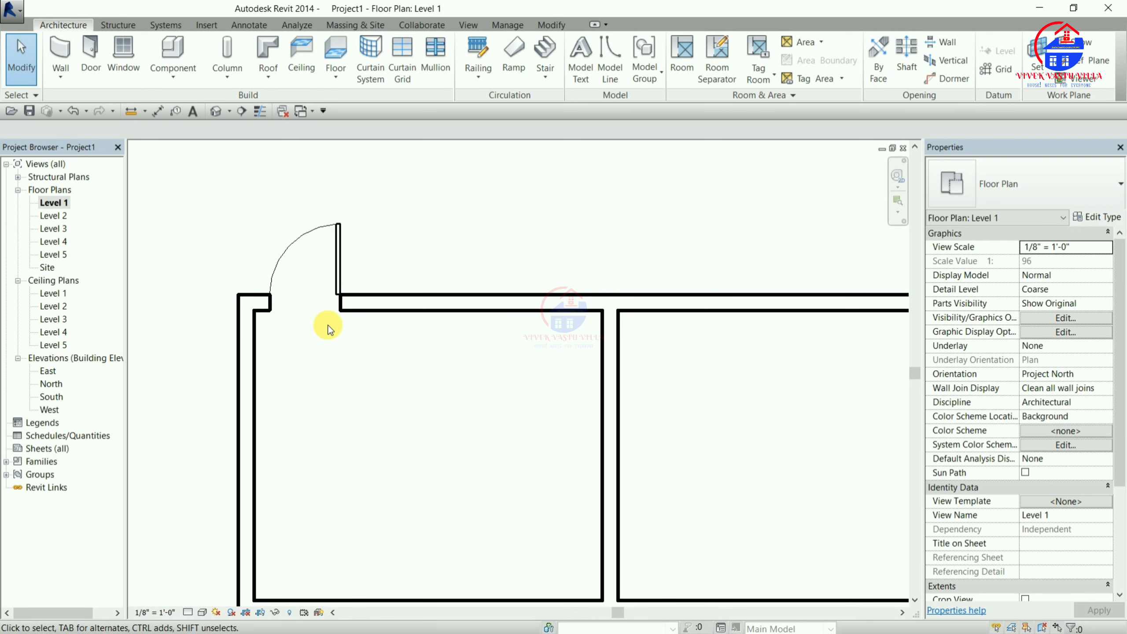
{"action": "left_click", "coordinate": [334, 281]}
{"action": "middle_click_drag", "start_coordinate": [333, 285], "coordinate": [342, 354]}
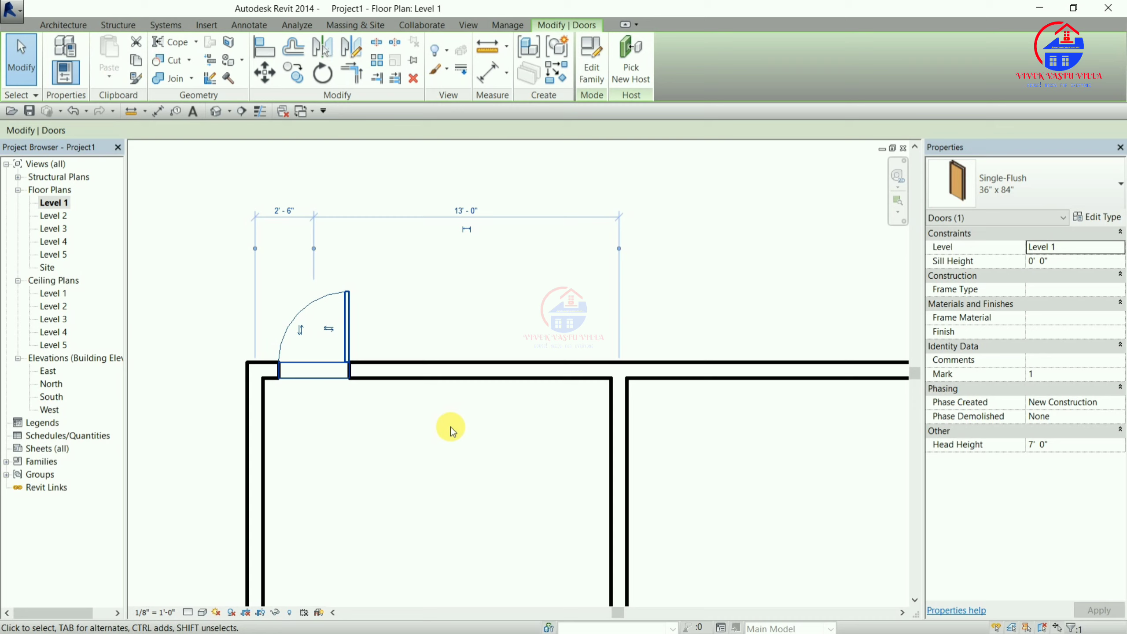
- Nudge the door with the arrow keys until its dimensions read 2'-2" and 13'-4"
{"action": "key", "text": "Right"}
{"action": "key", "text": "Right"}
{"action": "key", "text": "Right"}
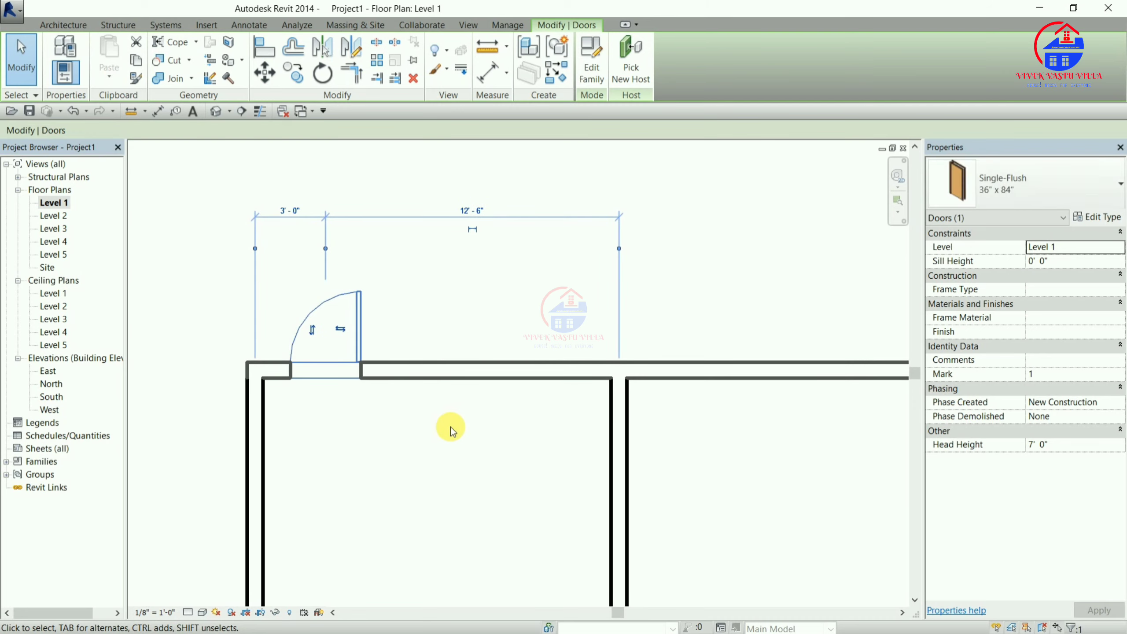
{"action": "key", "text": "Right"}
{"action": "key", "text": "Right"}
{"action": "key", "text": "Right"}
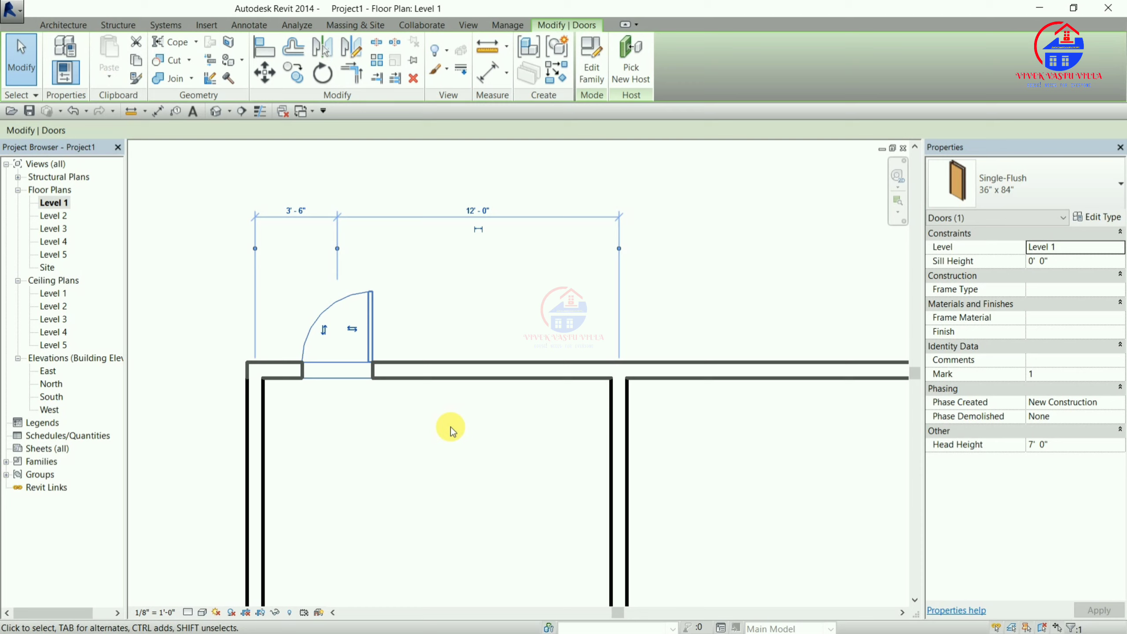
{"action": "key", "text": "Right"}
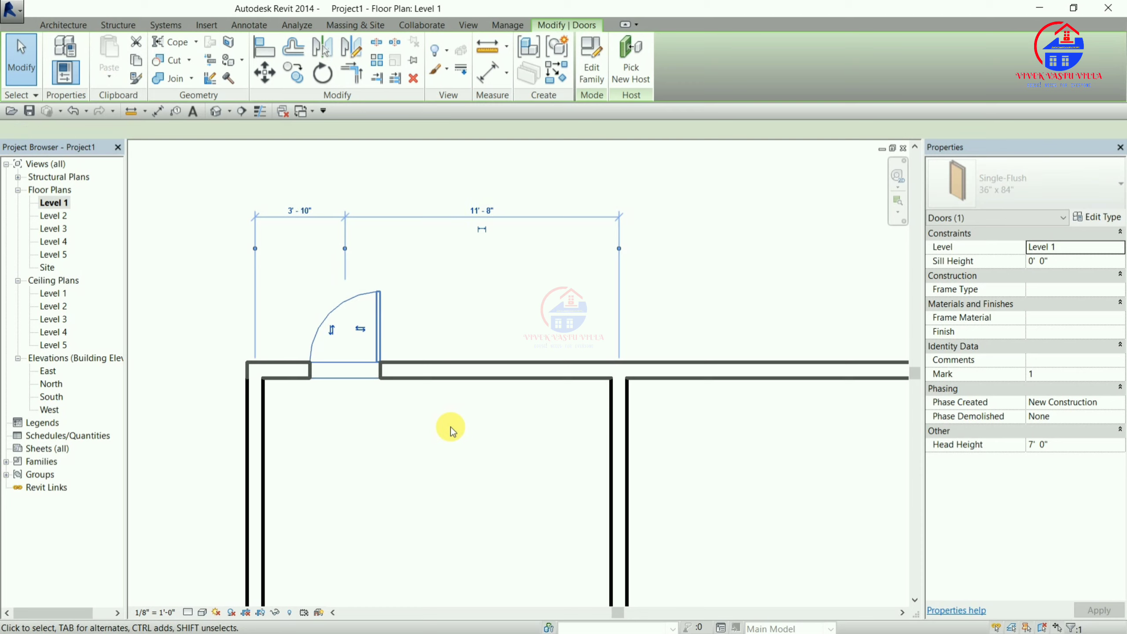
{"action": "key", "text": "Left"}
{"action": "key", "text": "Left"}
{"action": "key", "text": "Left"}
{"action": "key", "text": "Left"}
{"action": "key", "text": "Left"}
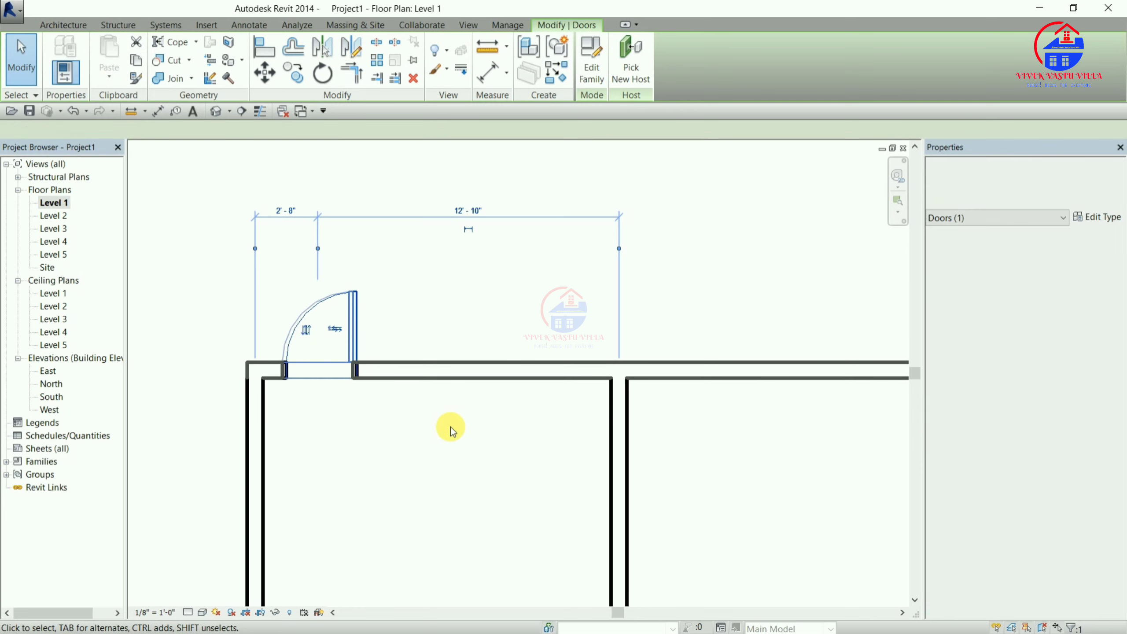
{"action": "key", "text": "Left"}
{"action": "key", "text": "Left"}
{"action": "key", "text": "Left"}
{"action": "key", "text": "Left"}
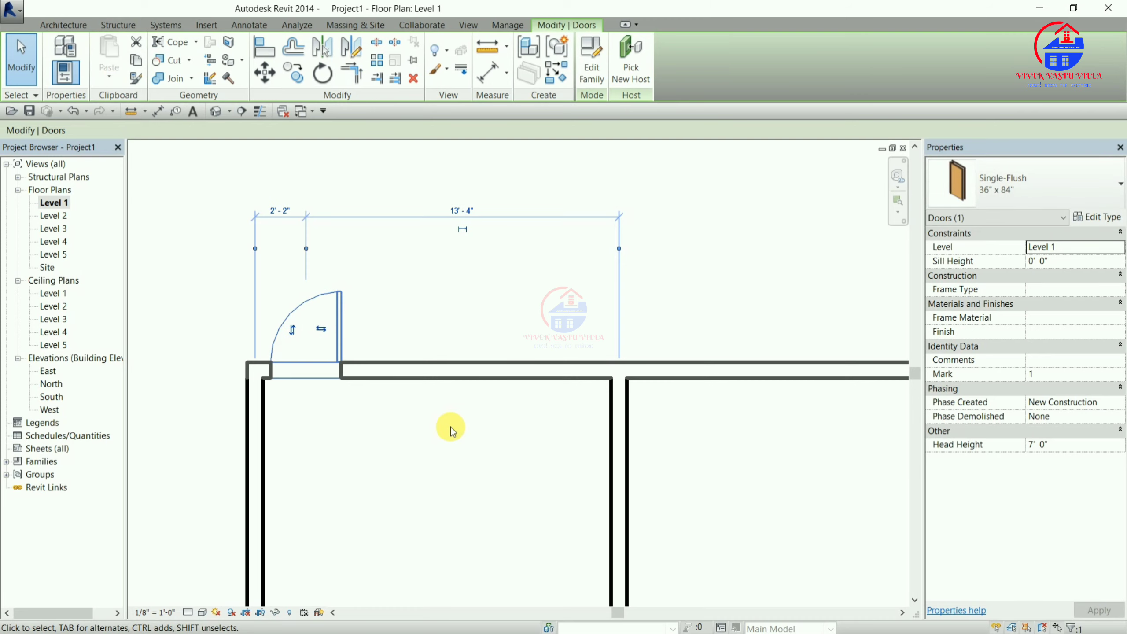
{"action": "key", "text": "Left"}
{"action": "key", "text": "Right"}
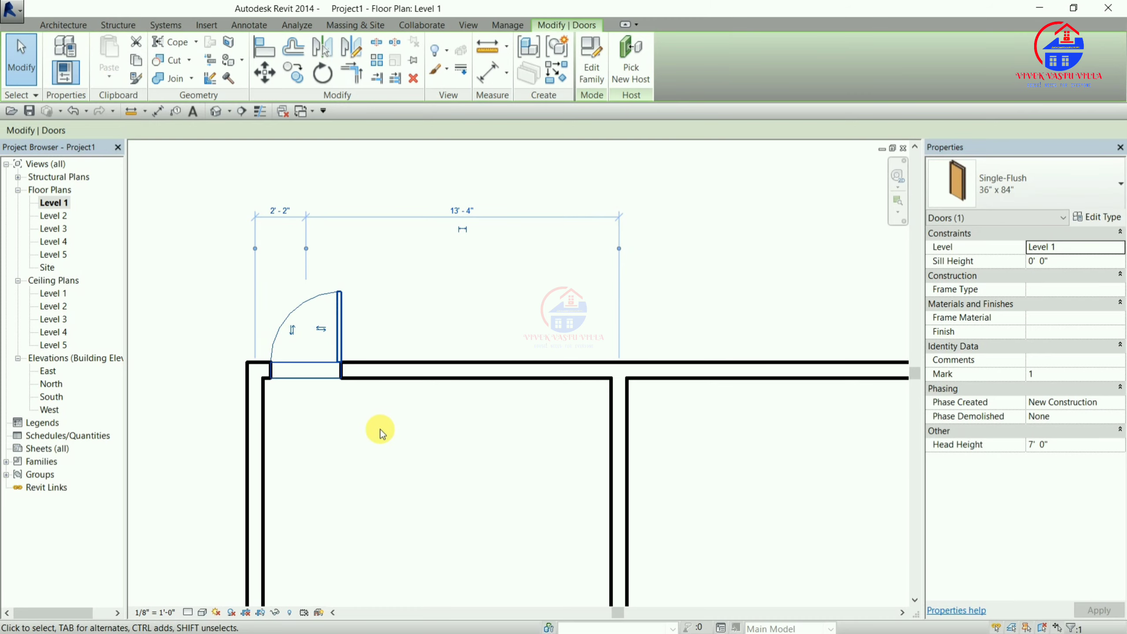
{"action": "left_click", "coordinate": [367, 497]}
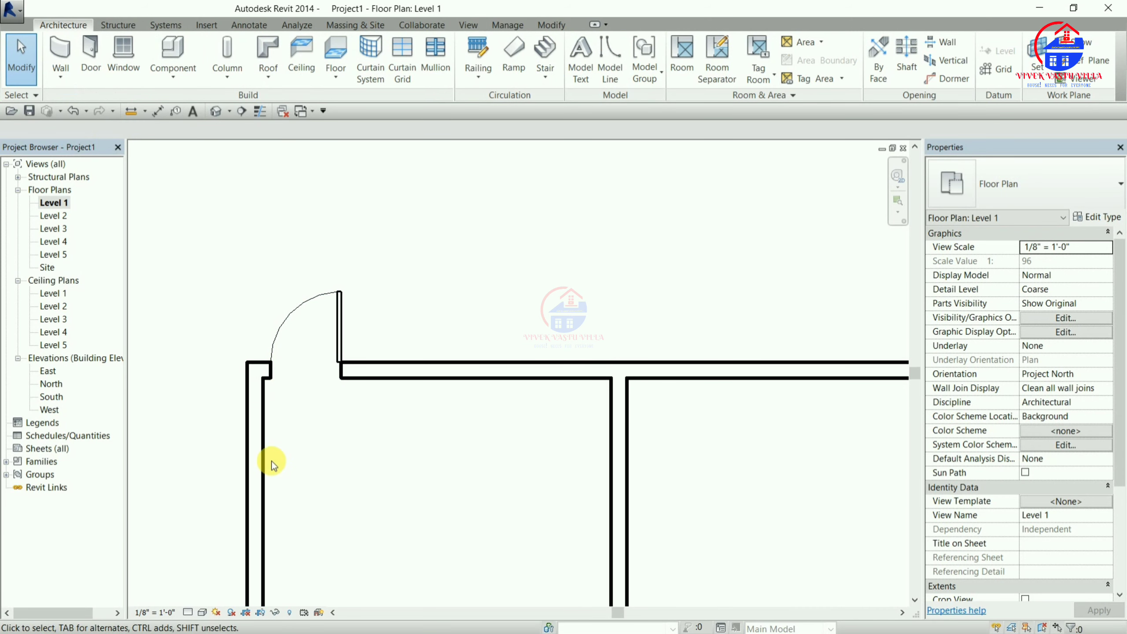
{"action": "left_click", "coordinate": [317, 378]}
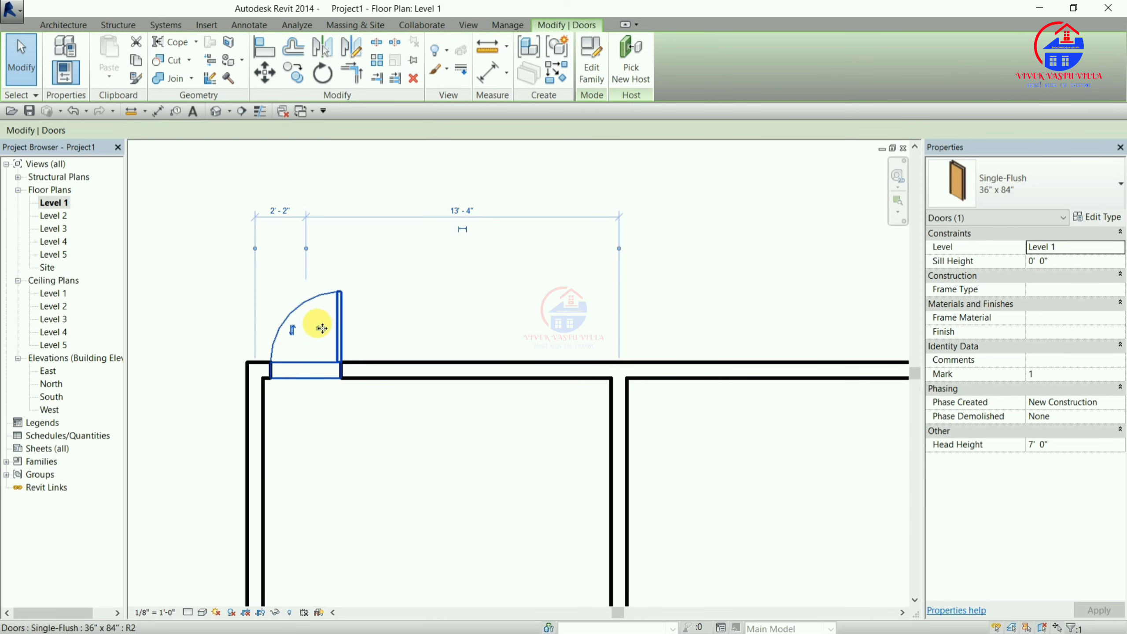
- Flip the door's facing so it swings into the upper-left room
{"action": "left_click", "coordinate": [345, 475]}
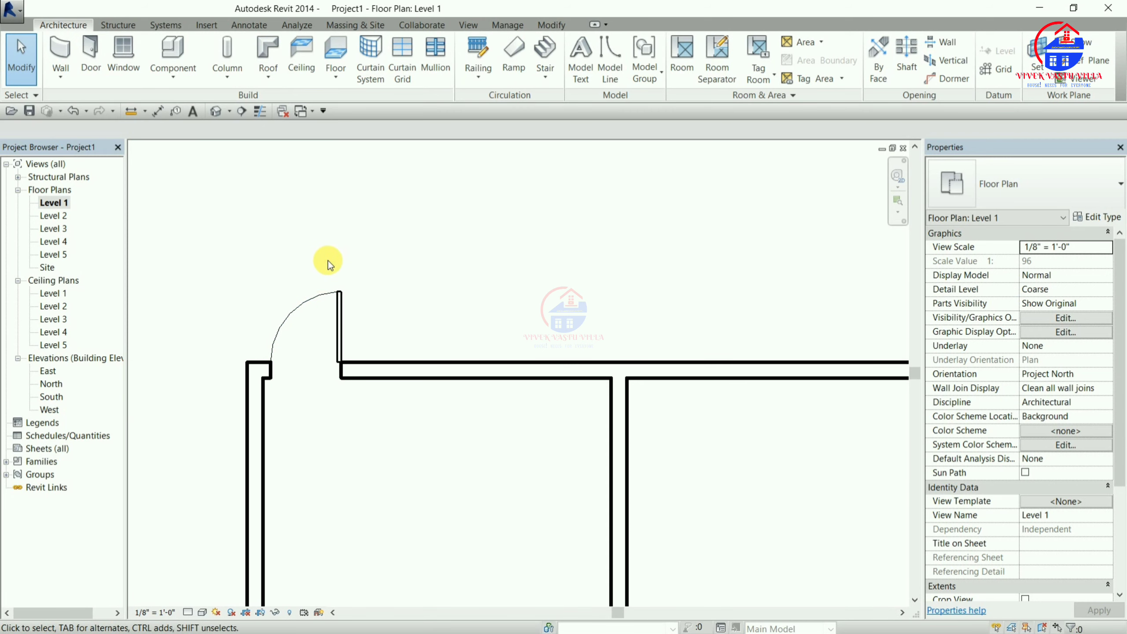
{"action": "left_click", "coordinate": [333, 352]}
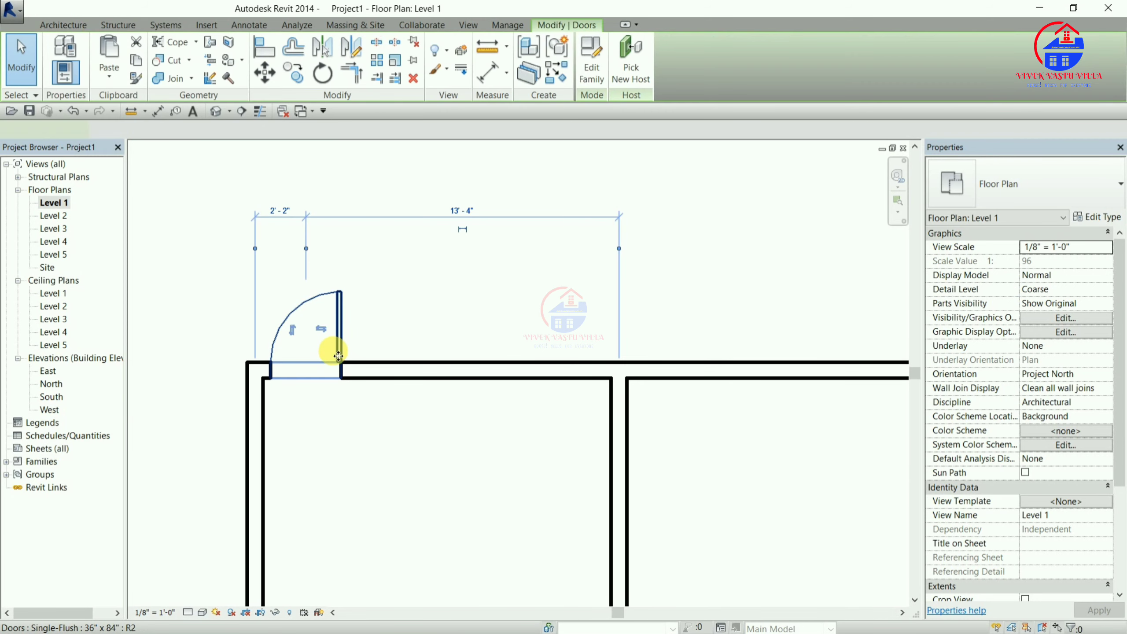
{"action": "left_click", "coordinate": [292, 329]}
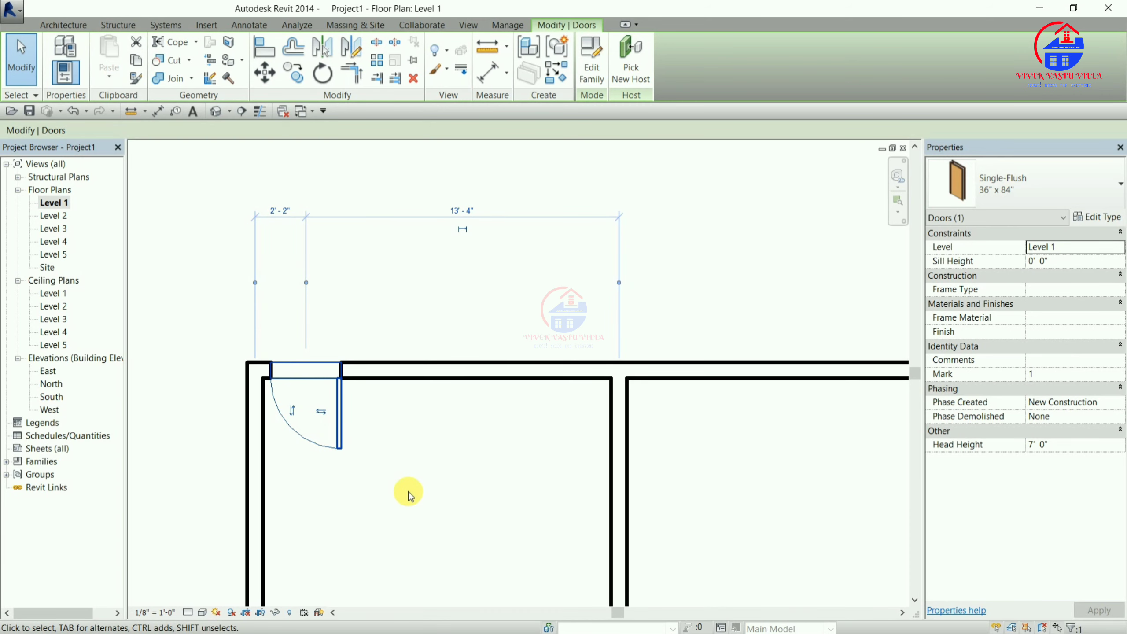
{"action": "key", "text": "Escape"}
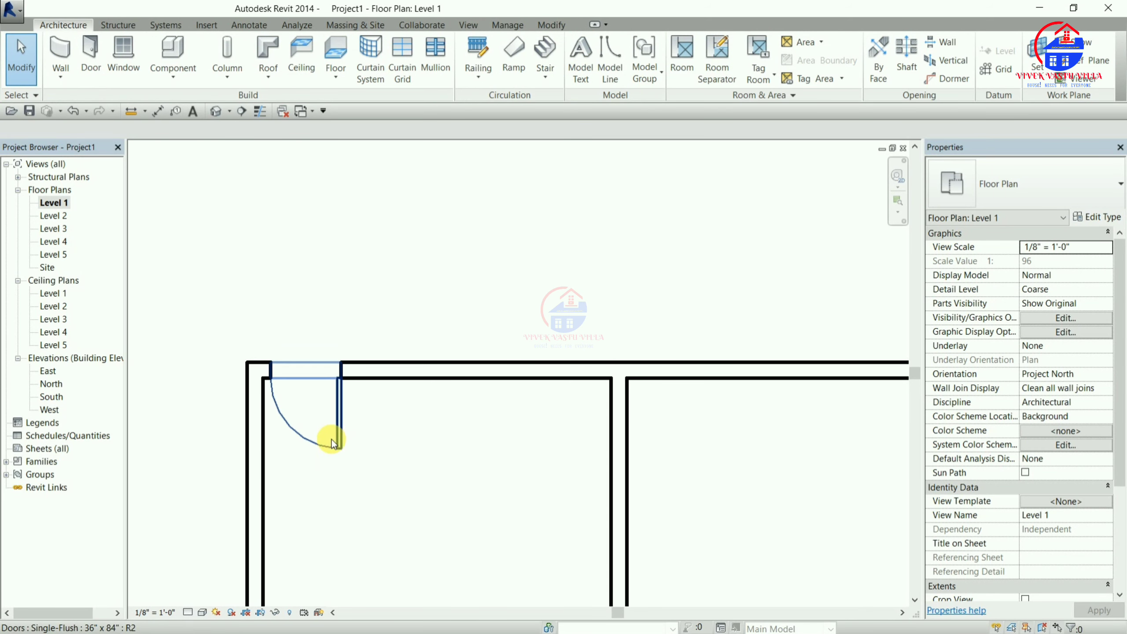
- Flip the door's hand so its hinge sits beside the left wall
{"action": "left_click", "coordinate": [328, 431]}
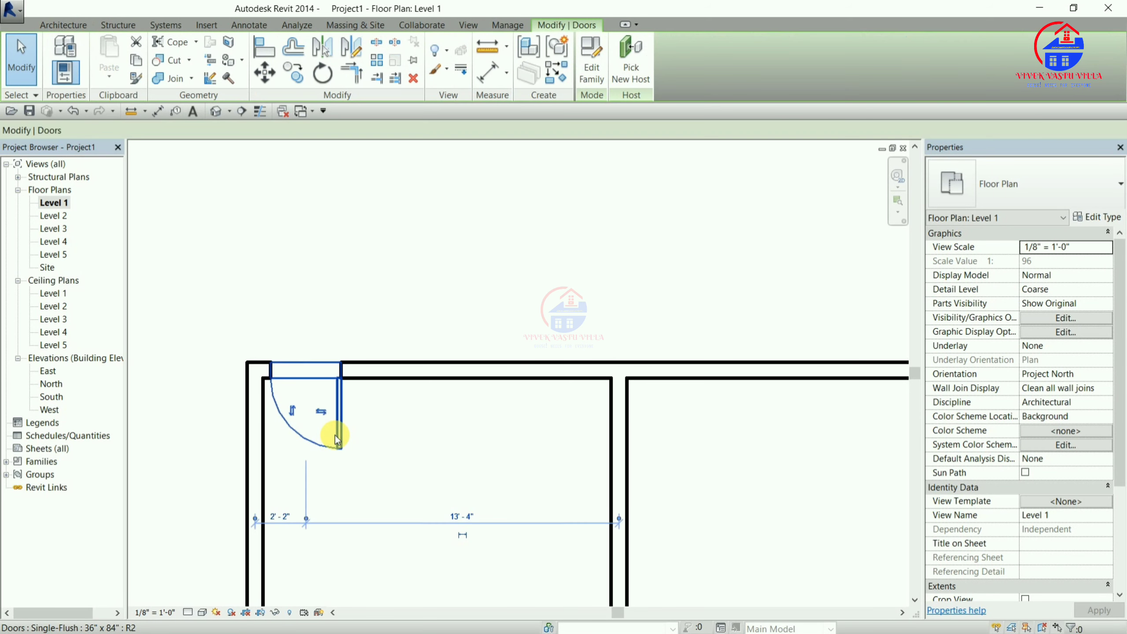
{"action": "left_click", "coordinate": [322, 413]}
{"action": "left_click", "coordinate": [425, 481]}
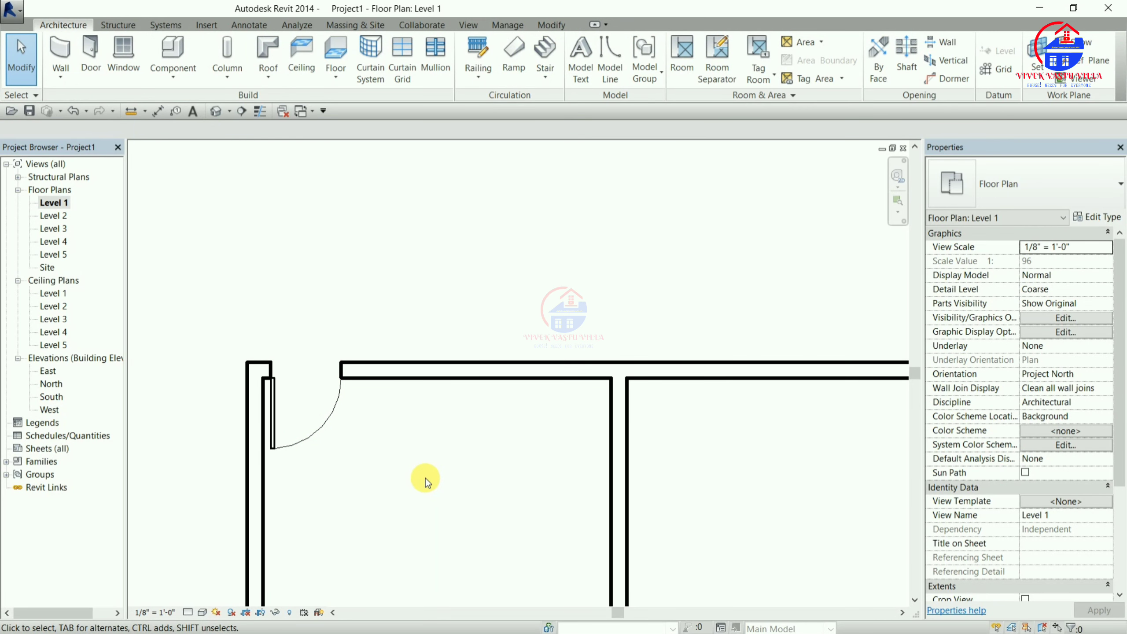
{"action": "scroll", "coordinate": [367, 460], "scroll_direction": "down", "scroll_amount": 2}
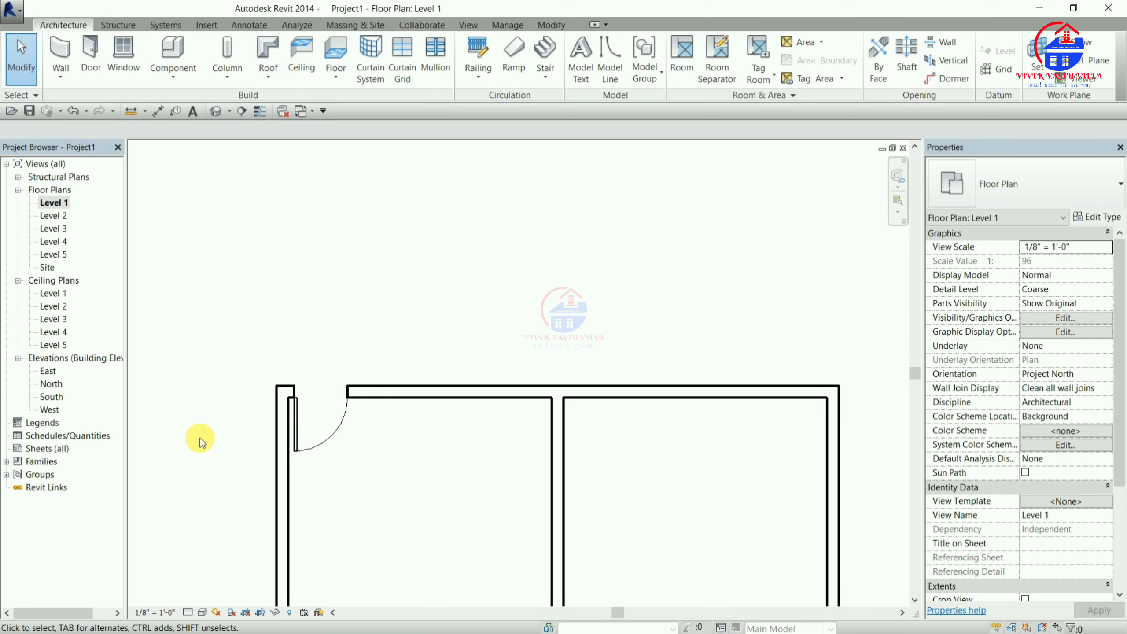
- Draw an 11-foot wall above the floor plan and select it
{"action": "middle_click_drag", "start_coordinate": [478, 322], "coordinate": [478, 363]}
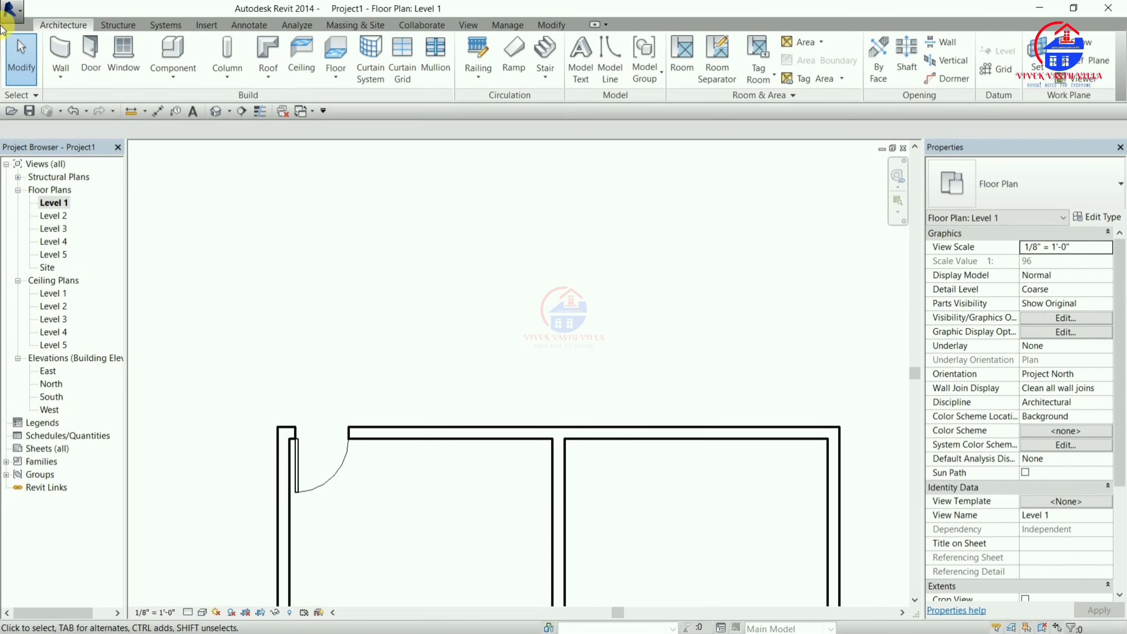
{"action": "left_click", "coordinate": [61, 53]}
{"action": "left_click", "coordinate": [380, 248]}
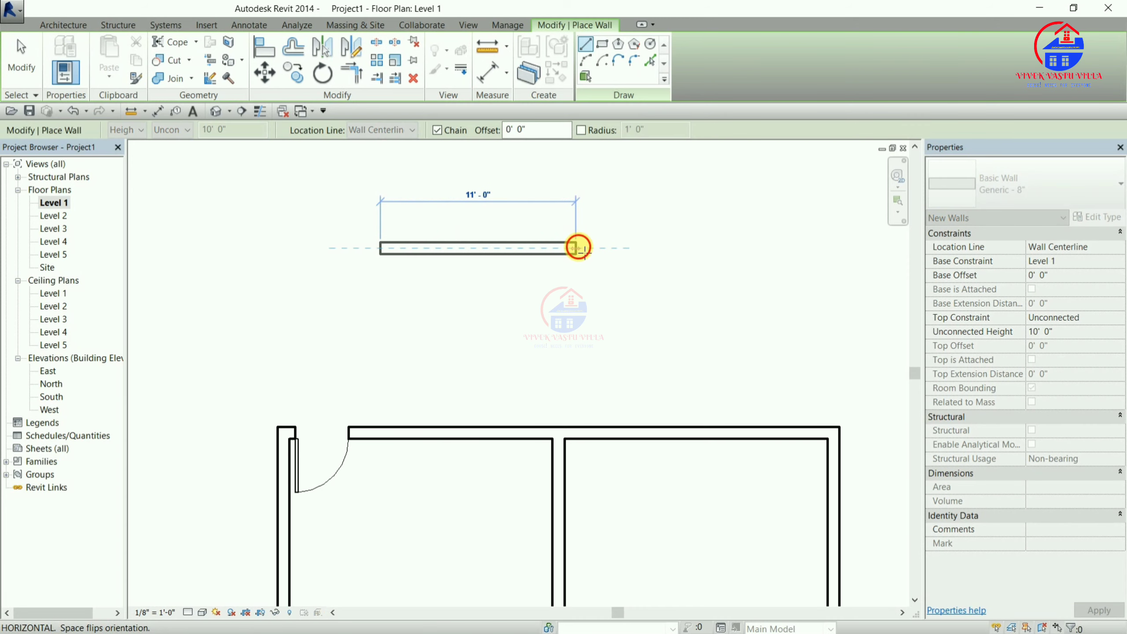
{"action": "left_click", "coordinate": [578, 248]}
{"action": "key", "text": "Escape"}
{"action": "key", "text": "Escape"}
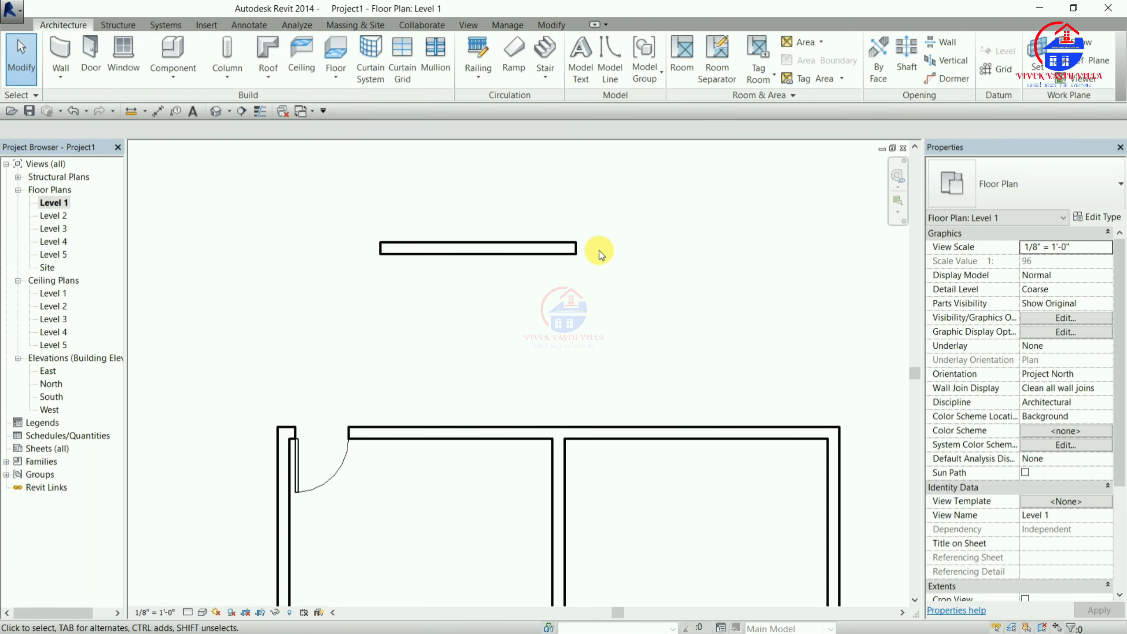
{"action": "left_click", "coordinate": [575, 249]}
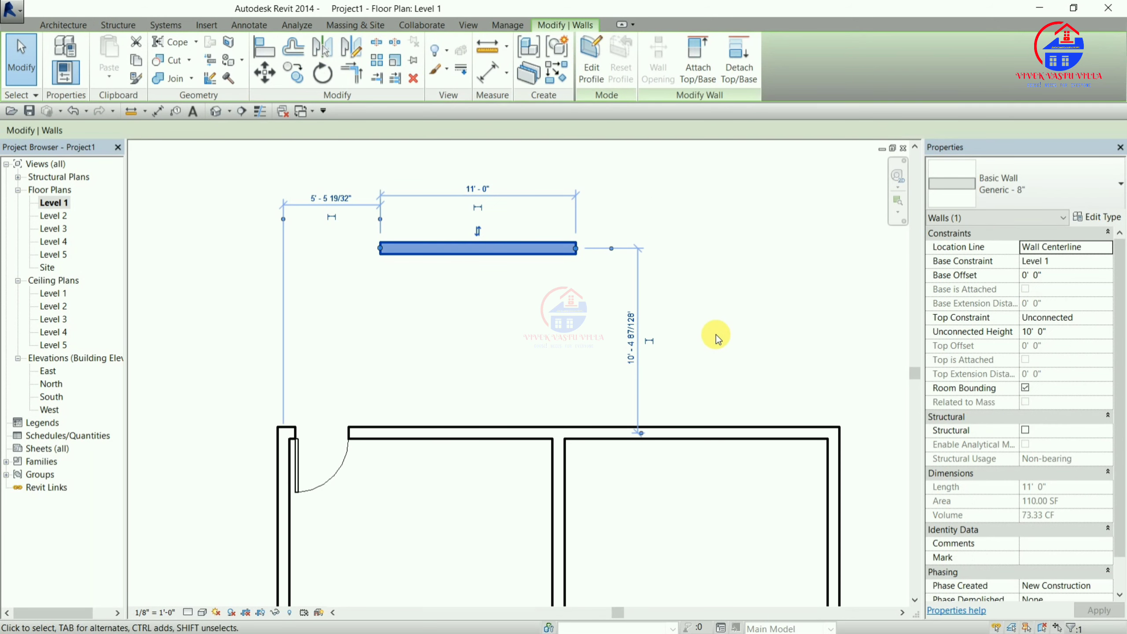
- Nudge the stray wall, then delete it and pan back to the rooms
{"action": "key", "text": "Right"}
{"action": "key", "text": "Right"}
{"action": "key", "text": "Right"}
{"action": "key", "text": "Right"}
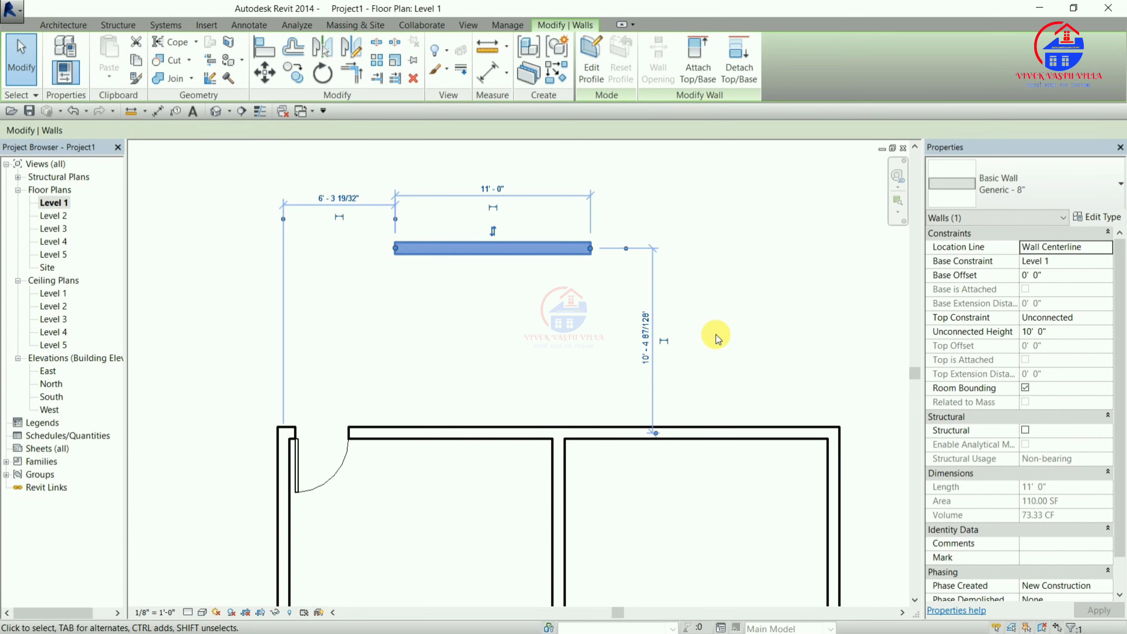
{"action": "key", "text": "Left"}
{"action": "key", "text": "Left"}
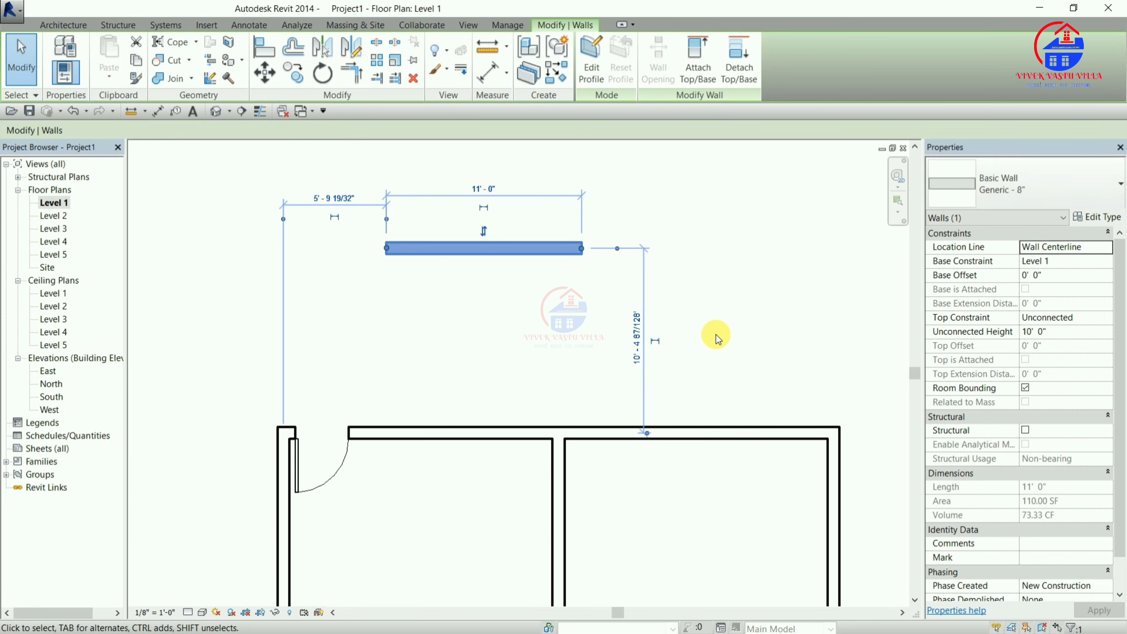
{"action": "key", "text": "Up"}
{"action": "key", "text": "Up"}
{"action": "key", "text": "Up"}
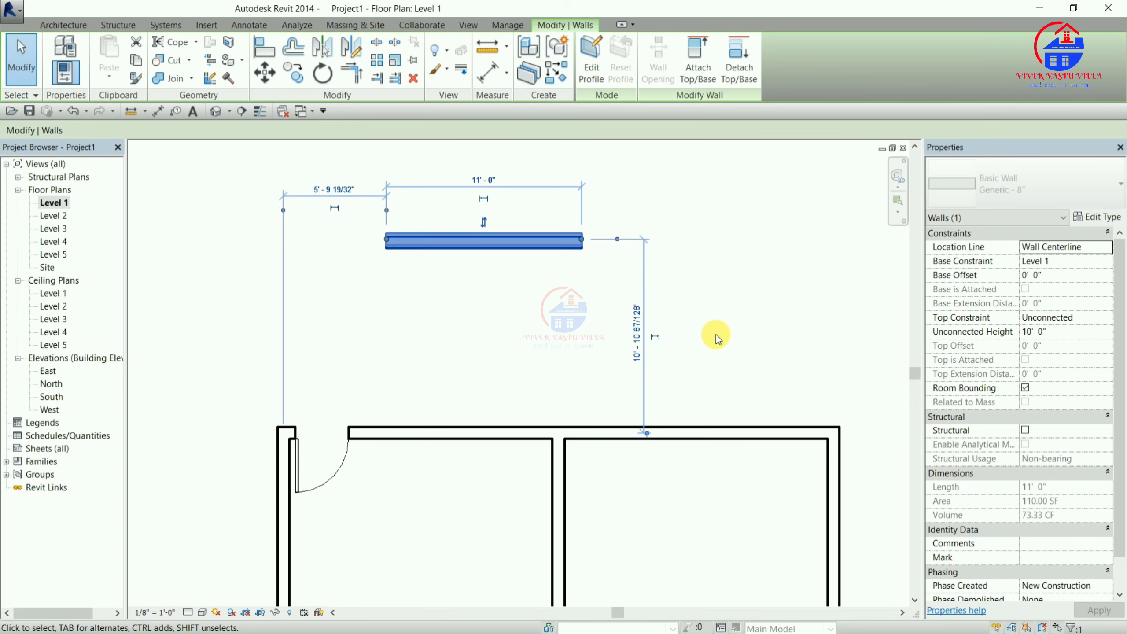
{"action": "key", "text": "Up"}
{"action": "key", "text": "Up"}
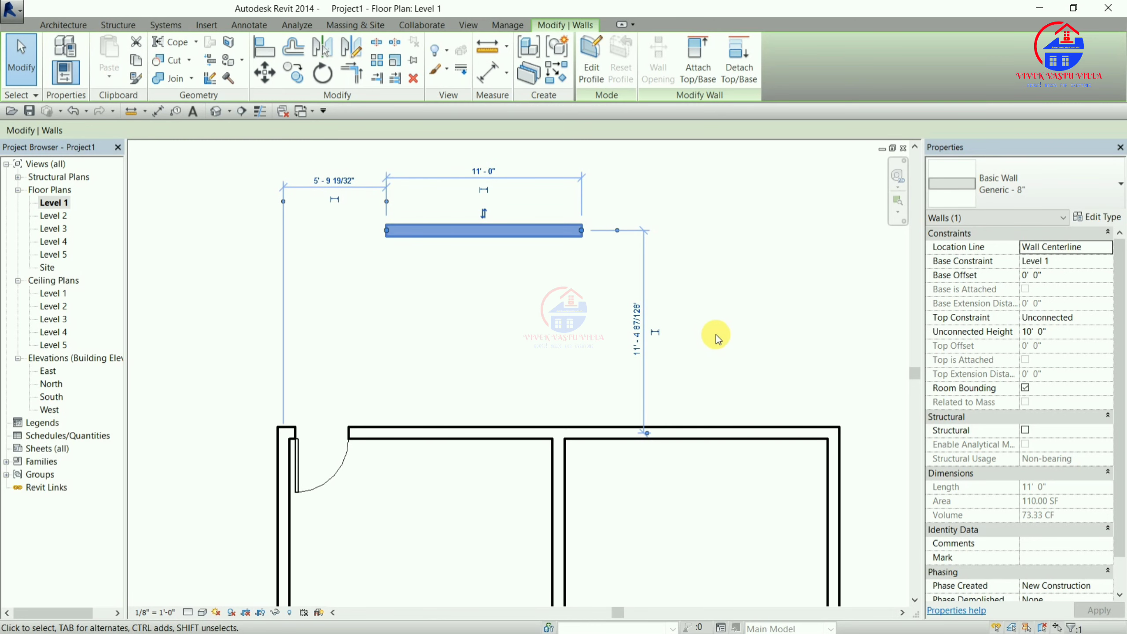
{"action": "left_click", "coordinate": [800, 315]}
{"action": "left_click", "coordinate": [460, 237]}
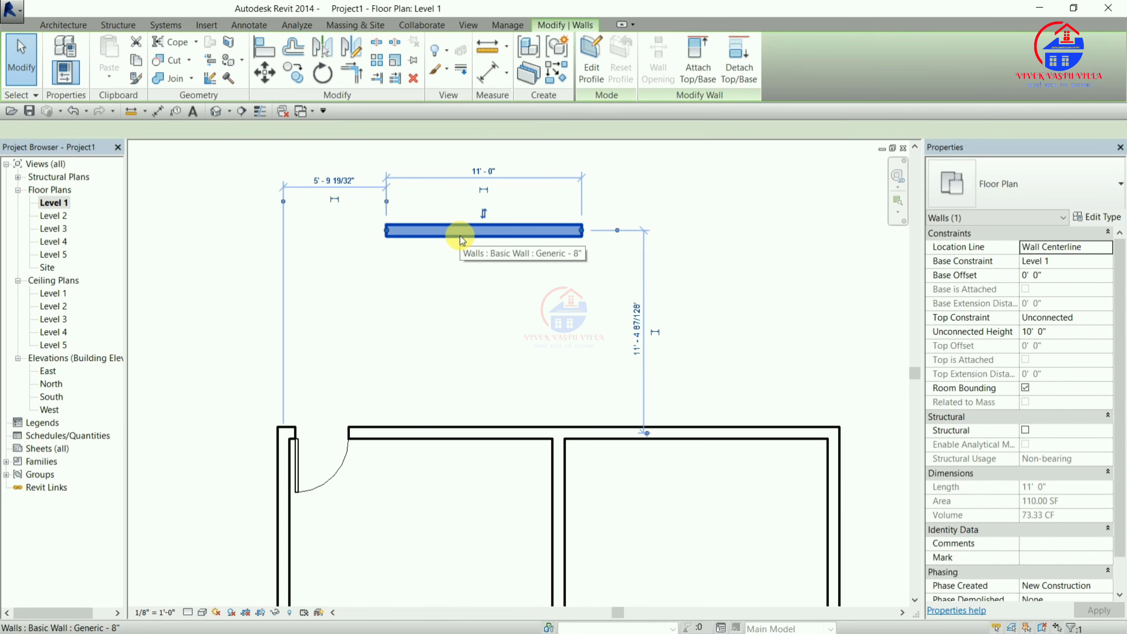
{"action": "key", "text": "Delete"}
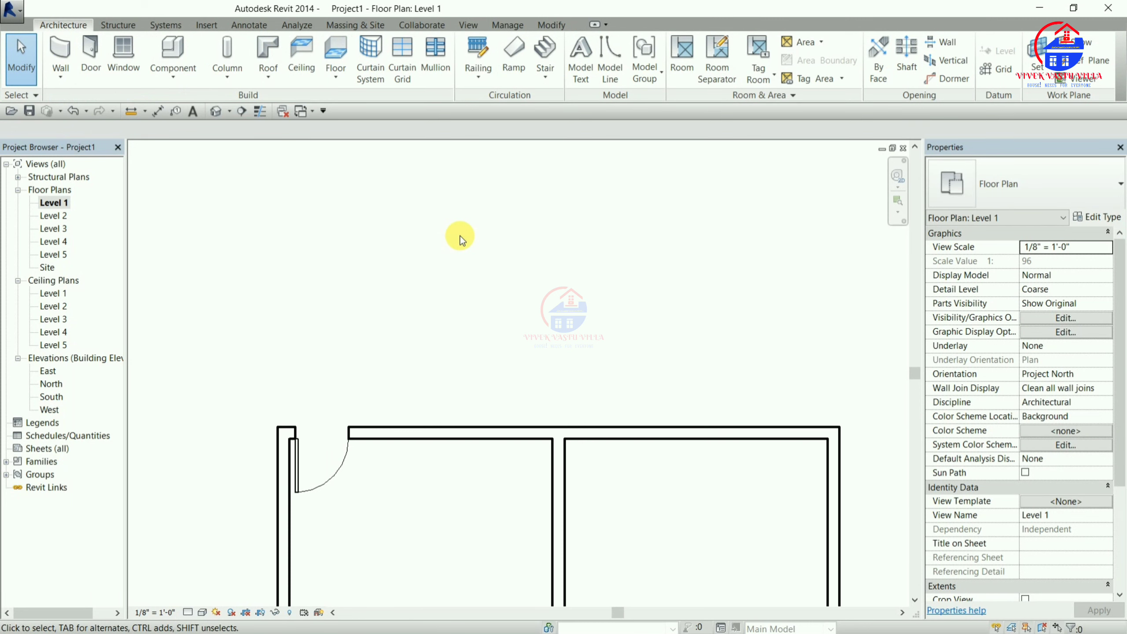
{"action": "middle_click_drag", "start_coordinate": [460, 240], "coordinate": [347, 344]}
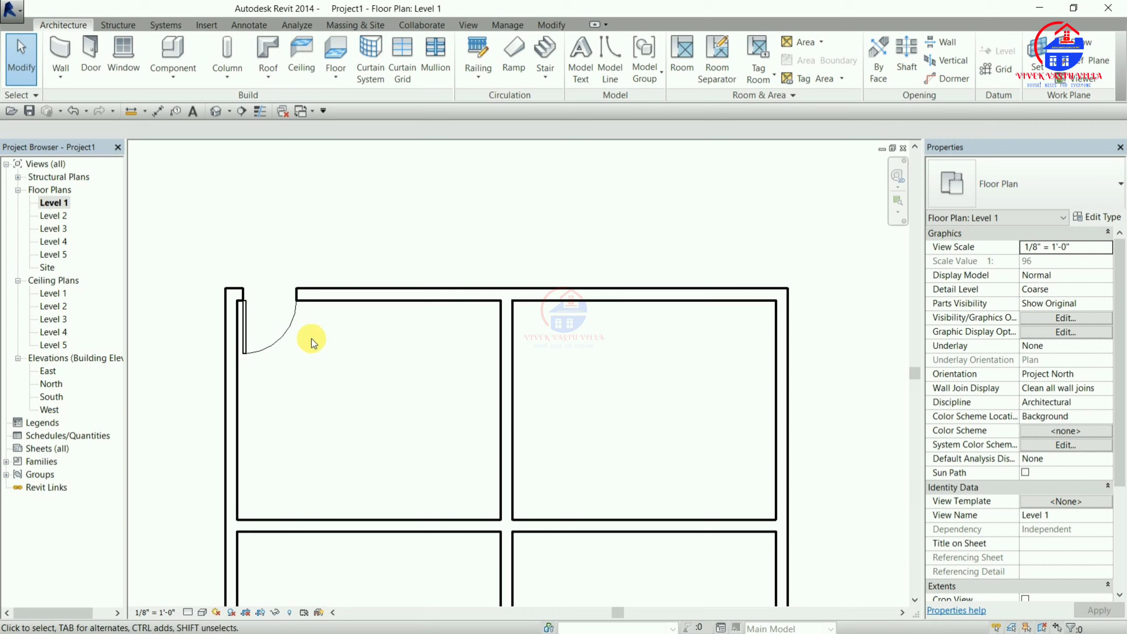
- Nudge the upper-left door right to 2'-4" from the left wall and 13'-2" from the right
{"action": "left_click", "coordinate": [289, 327]}
{"action": "key", "text": "Right"}
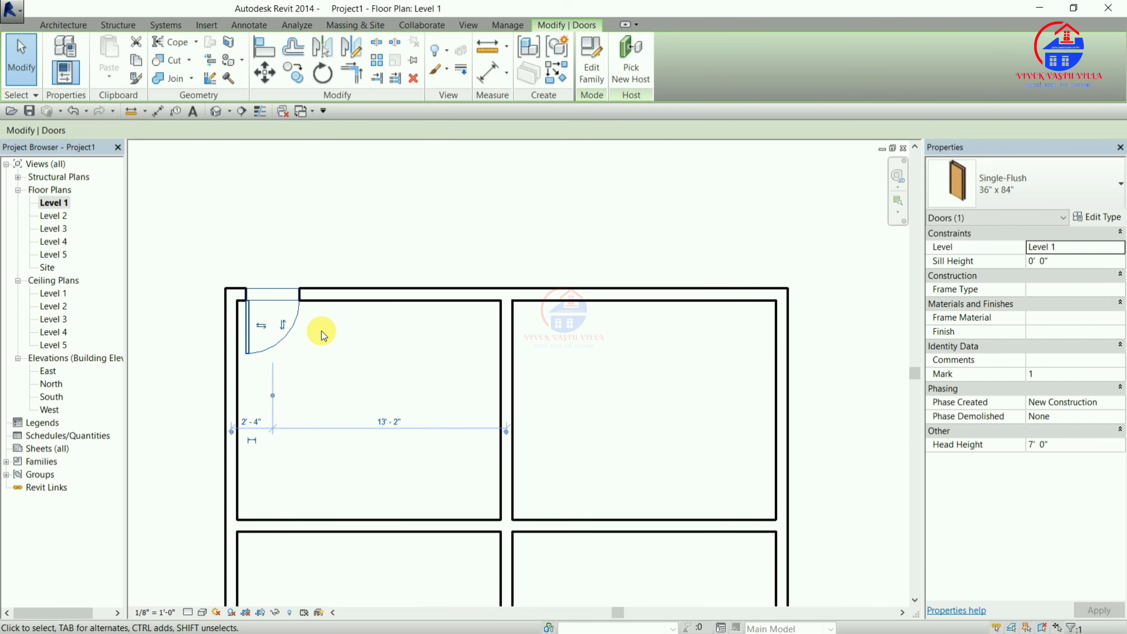
{"action": "key", "text": "Escape"}
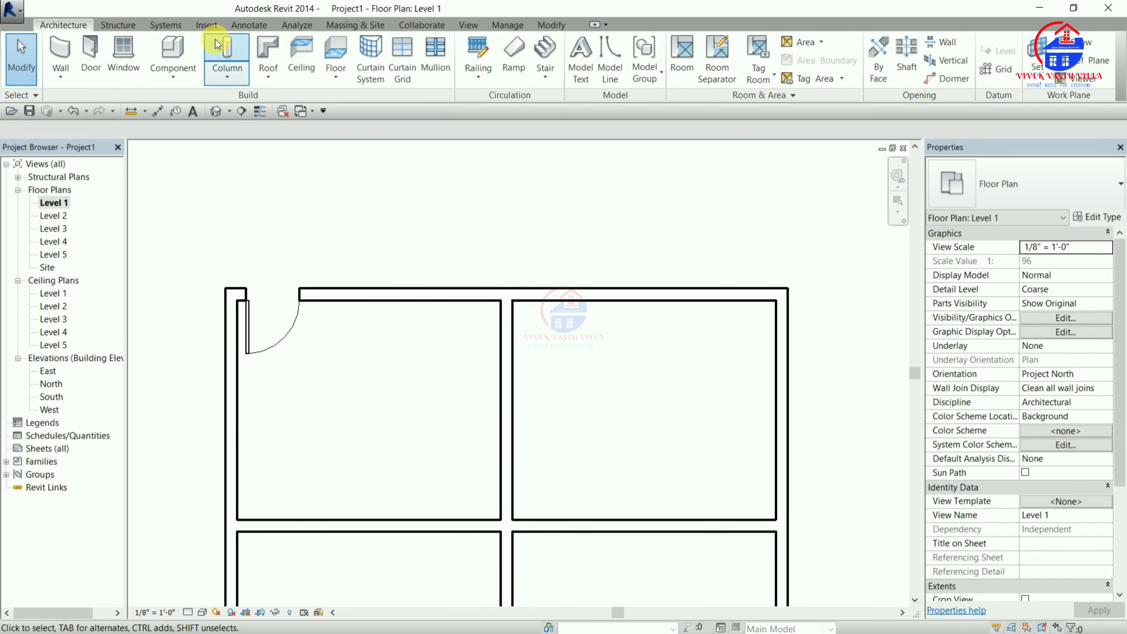
- Place a Single-Flush 36" x 84" door in the top-right room's top wall
{"action": "left_click", "coordinate": [95, 55]}
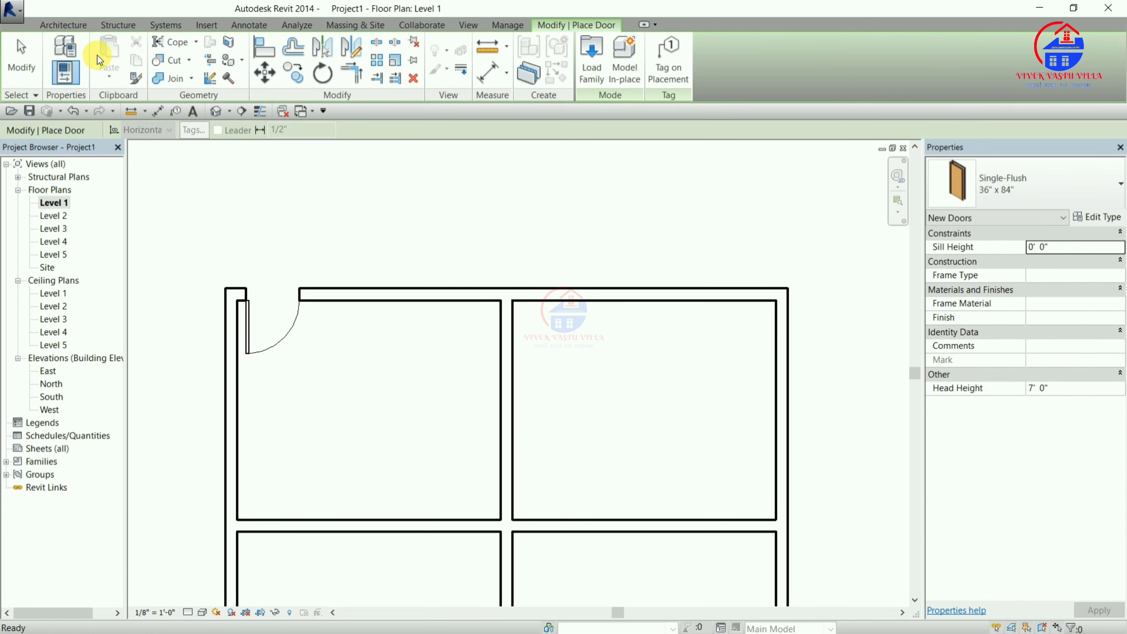
{"action": "left_click", "coordinate": [1000, 199]}
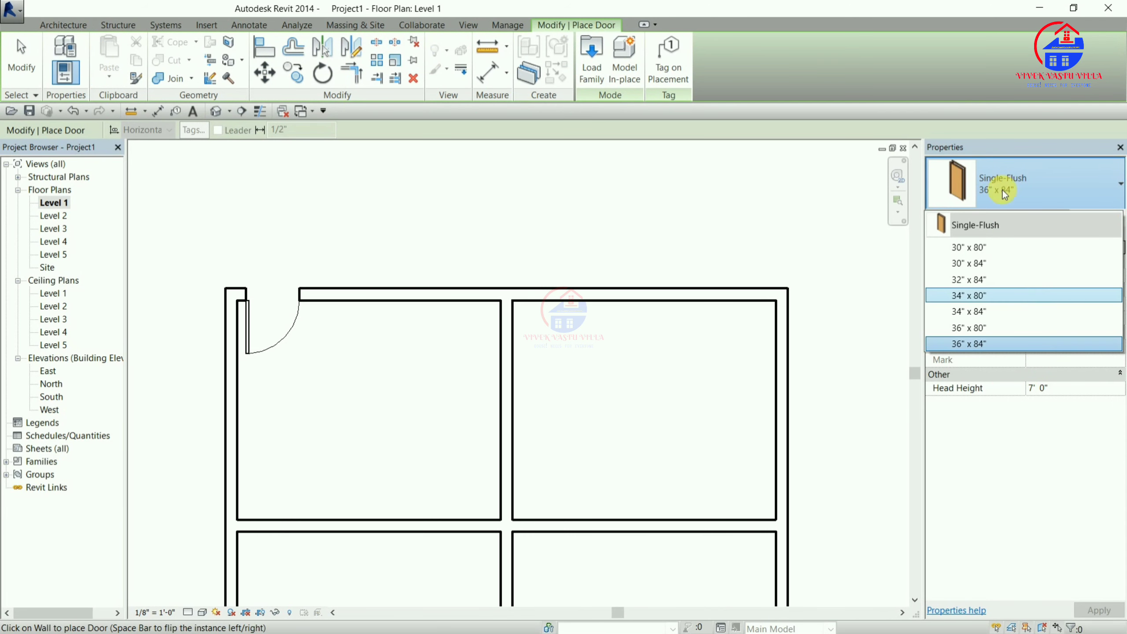
{"action": "left_click", "coordinate": [1017, 190]}
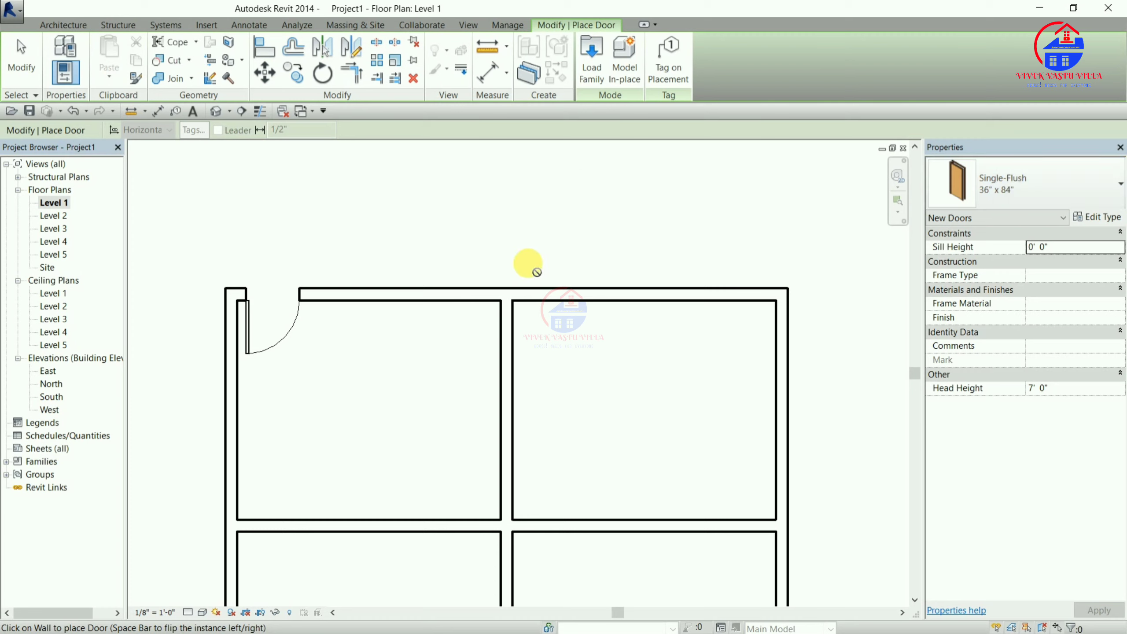
{"action": "left_click", "coordinate": [575, 296]}
- Add doors into both lower rooms and two in the bottom exterior wall
{"action": "scroll", "coordinate": [594, 378], "scroll_direction": "down", "scroll_amount": 2}
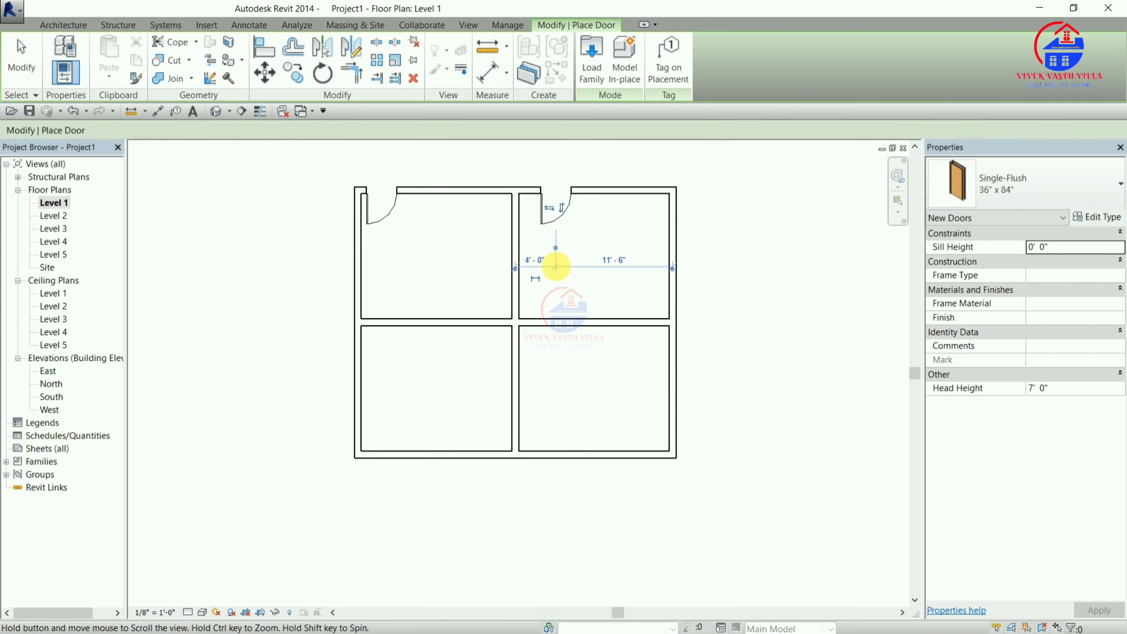
{"action": "scroll", "coordinate": [554, 259], "scroll_direction": "down", "scroll_amount": 1}
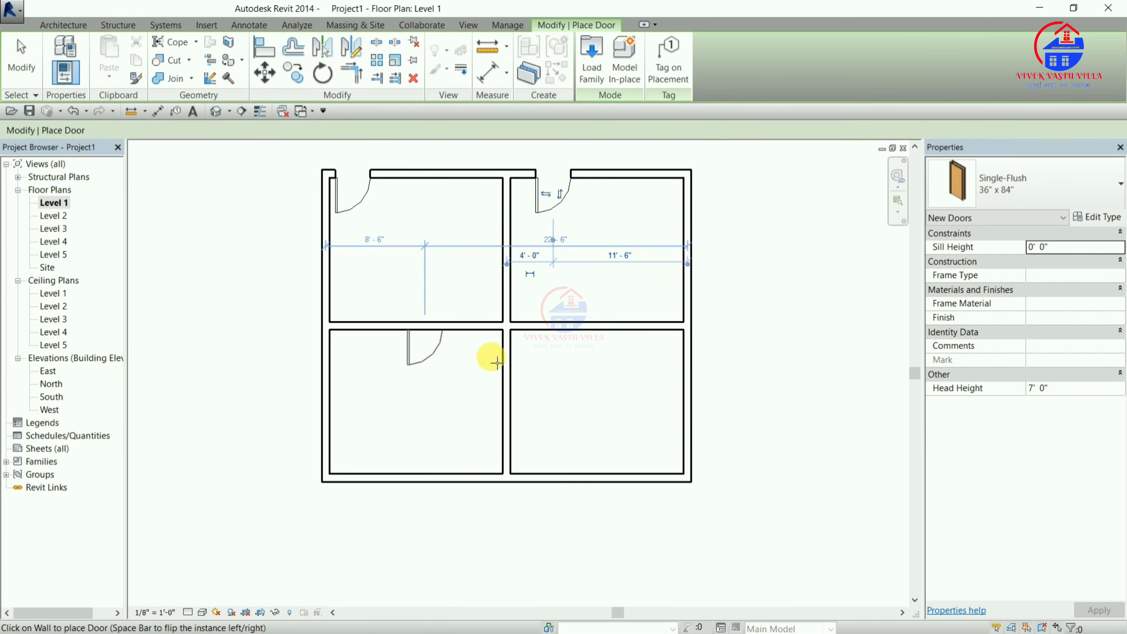
{"action": "left_click", "coordinate": [425, 339]}
{"action": "left_click", "coordinate": [577, 340]}
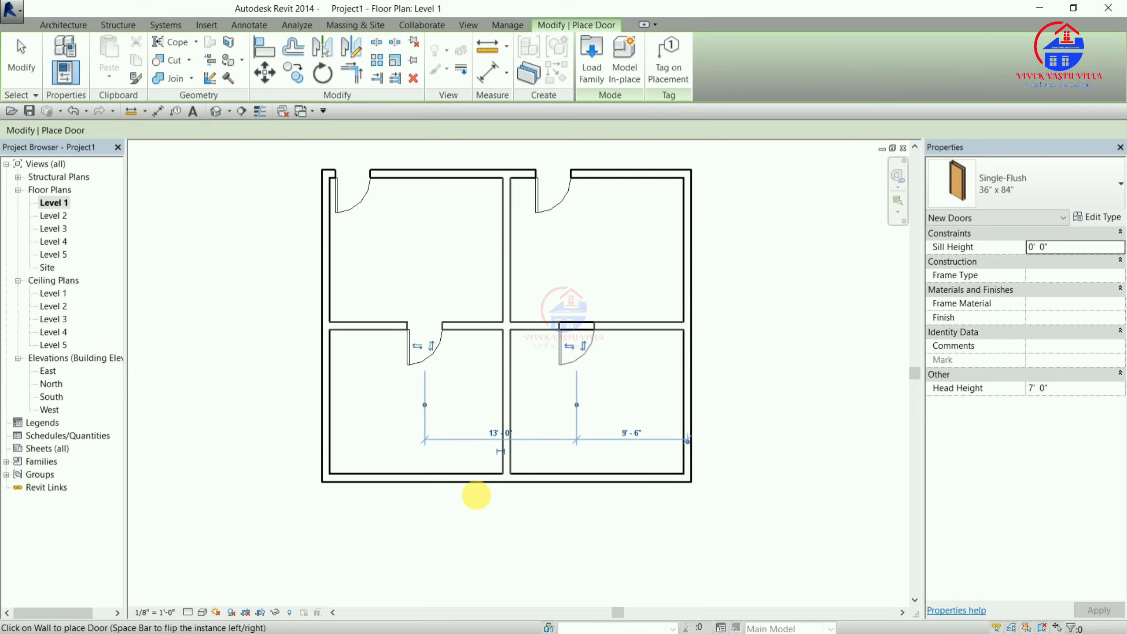
{"action": "left_click", "coordinate": [351, 481]}
{"action": "left_click", "coordinate": [654, 482]}
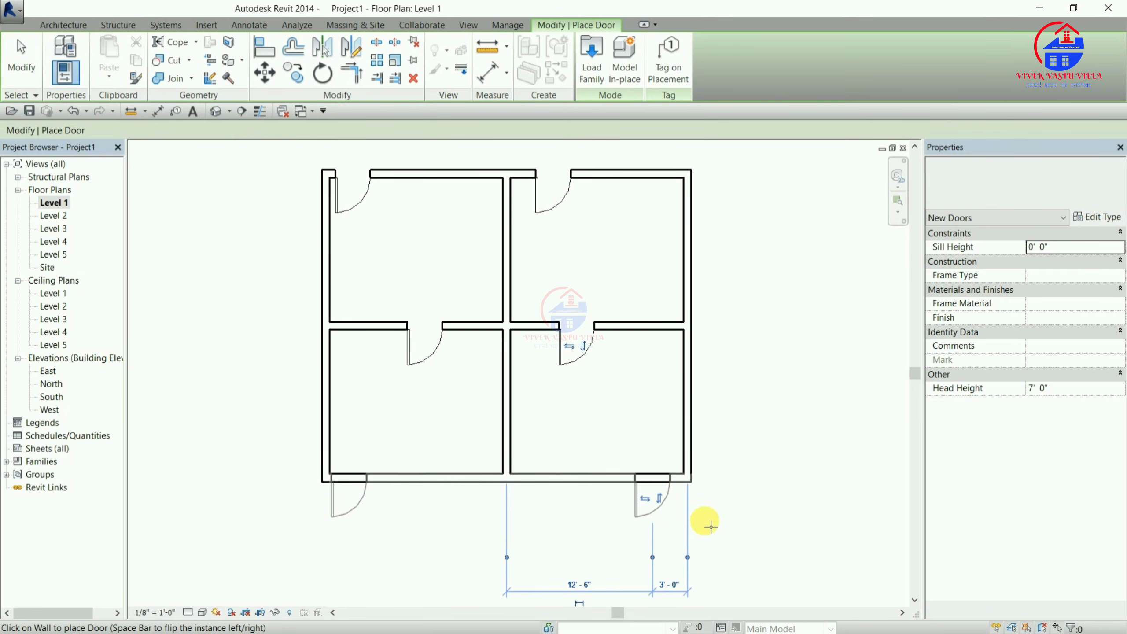
{"action": "key", "text": "Escape"}
{"action": "key", "text": "Escape"}
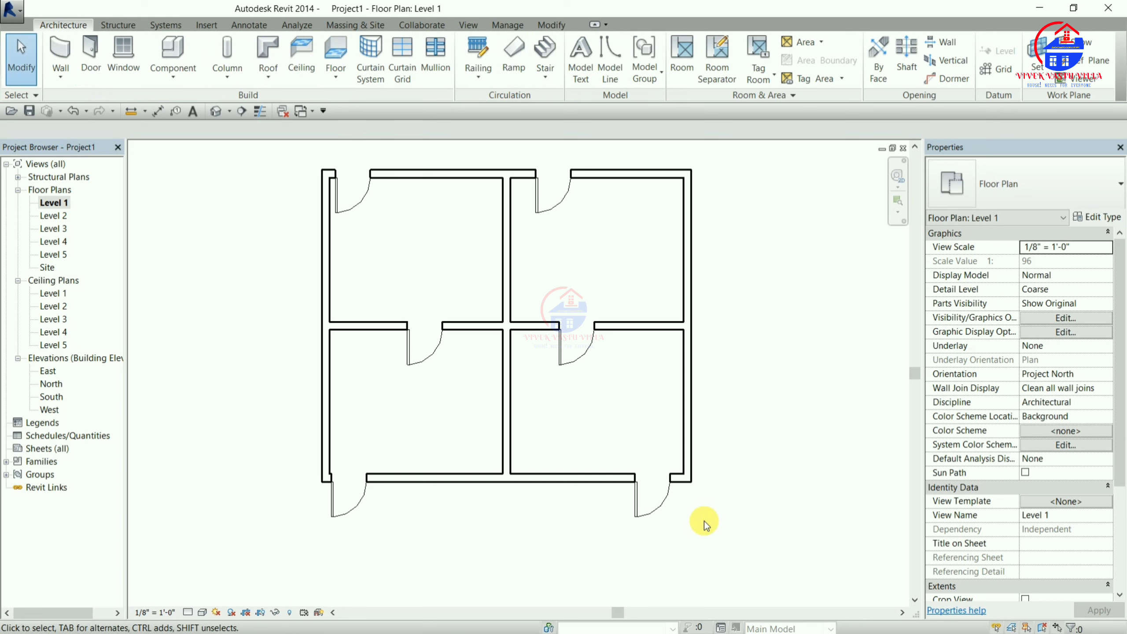
{"action": "scroll", "coordinate": [654, 446], "scroll_direction": "up", "scroll_amount": 1, "text": "ctrl"}
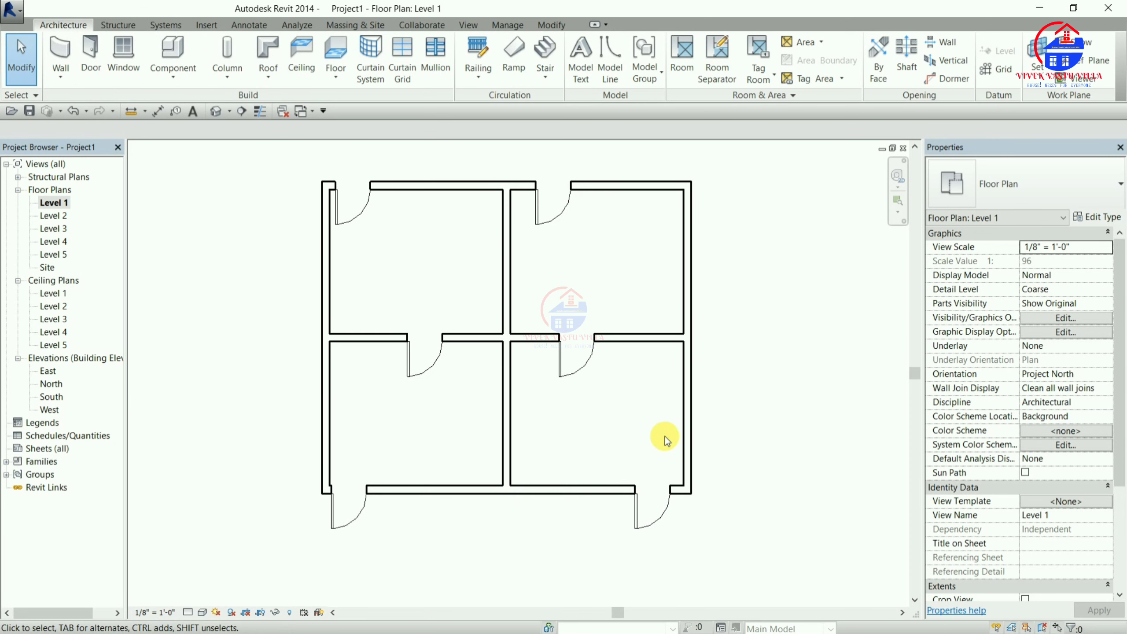
- Activate the Window tool with the Fixed 36" x 48" window type
{"action": "left_click", "coordinate": [124, 79]}
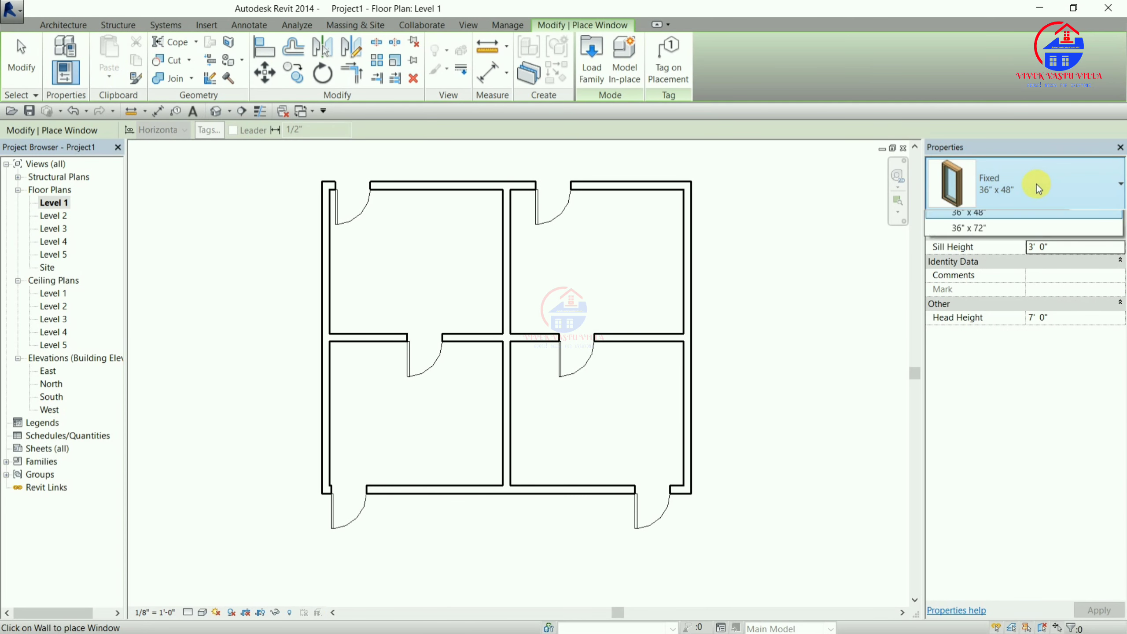
{"action": "left_click", "coordinate": [1036, 184]}
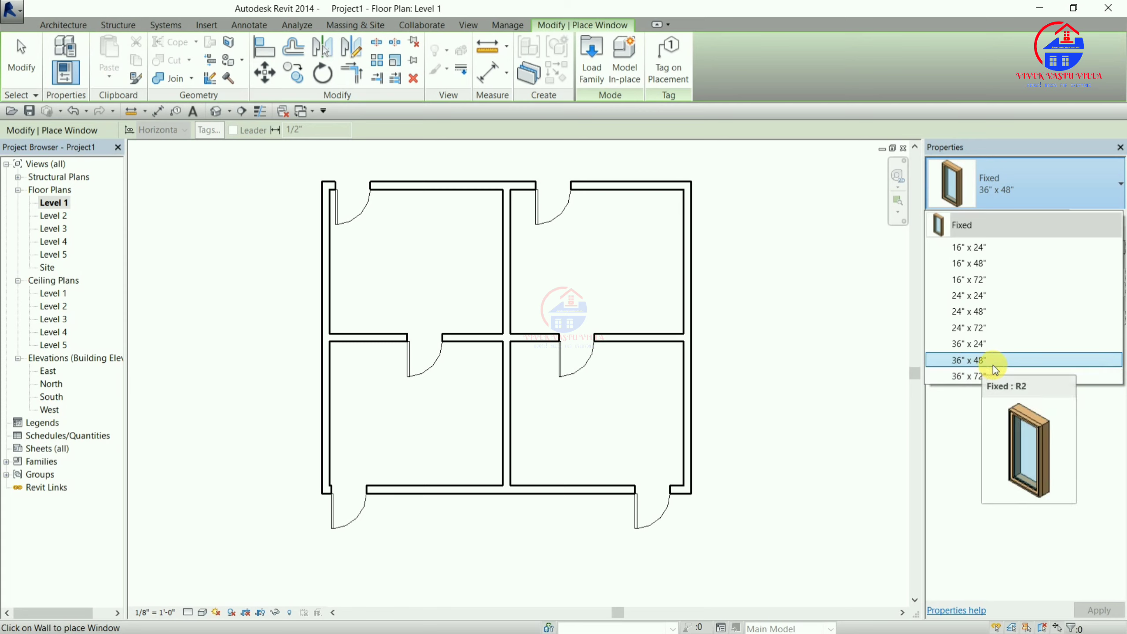
{"action": "left_click", "coordinate": [1039, 184]}
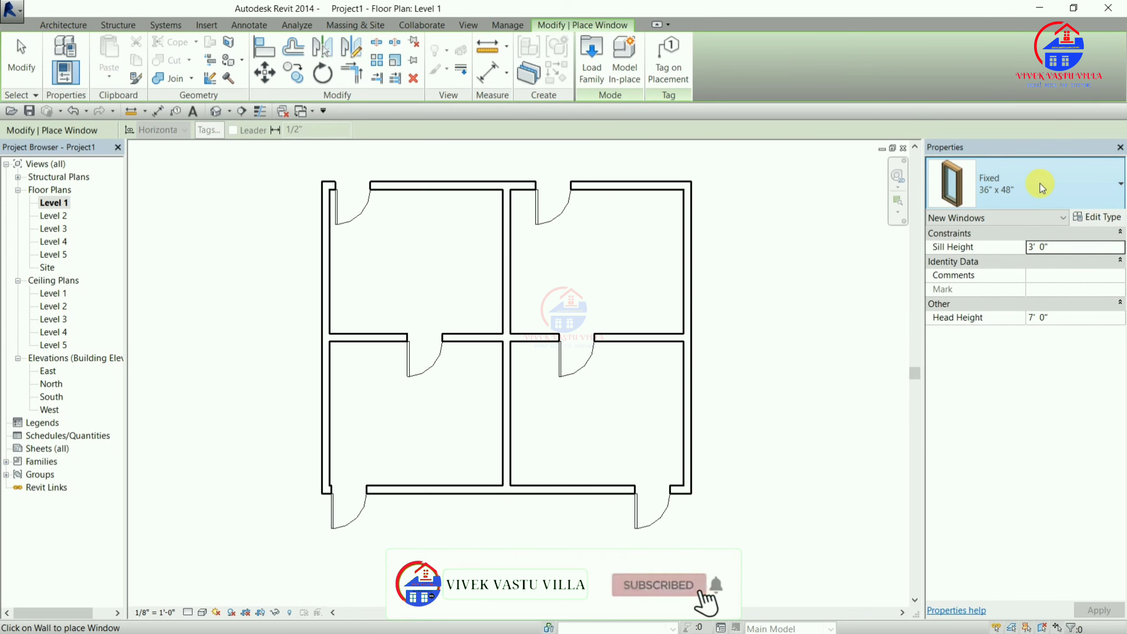
{"action": "left_click", "coordinate": [1040, 187]}
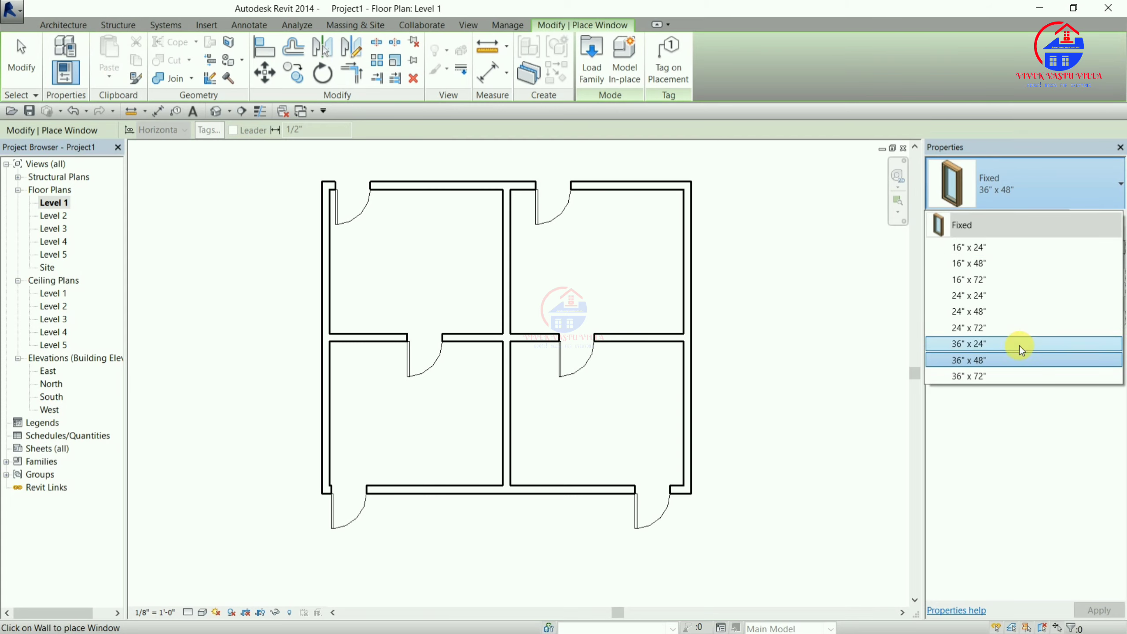
{"action": "left_click", "coordinate": [1021, 196]}
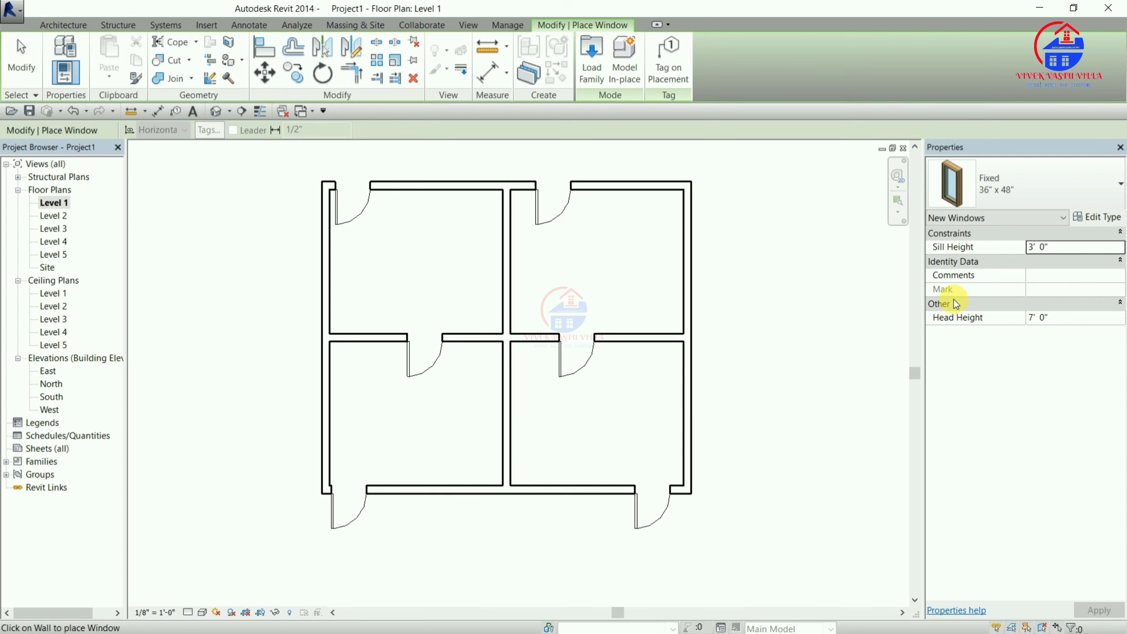
- Check the window's 3'-0" sill height and 7'-0" head height in Properties
{"action": "left_click", "coordinate": [1065, 255]}
{"action": "middle_click_drag", "start_coordinate": [867, 339], "coordinate": [867, 381]}
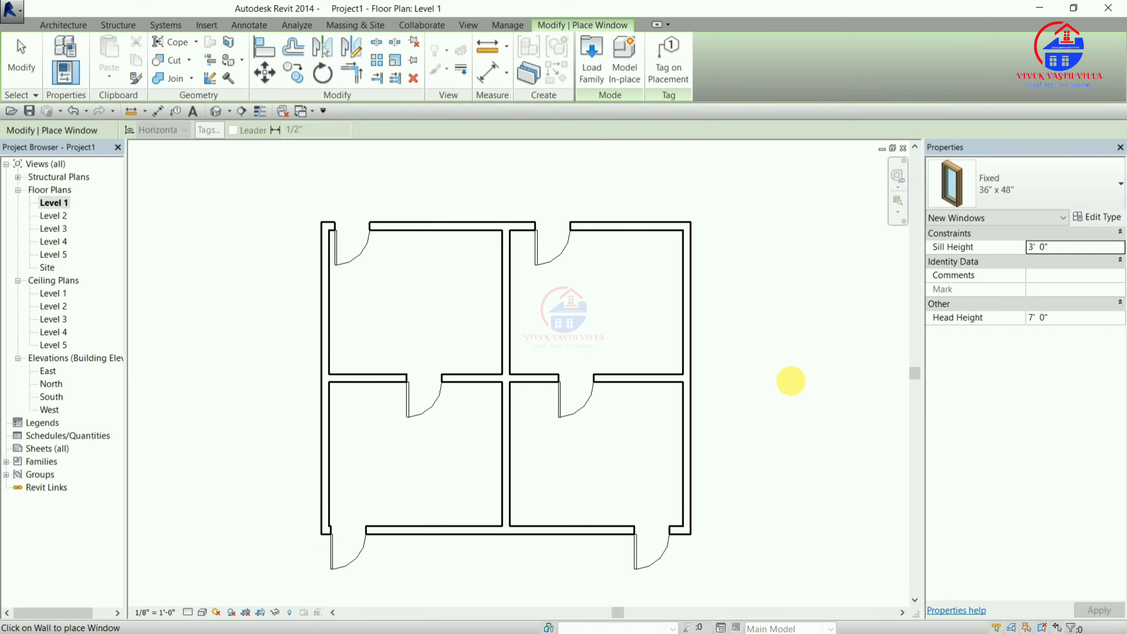
{"action": "left_click", "coordinate": [687, 285]}
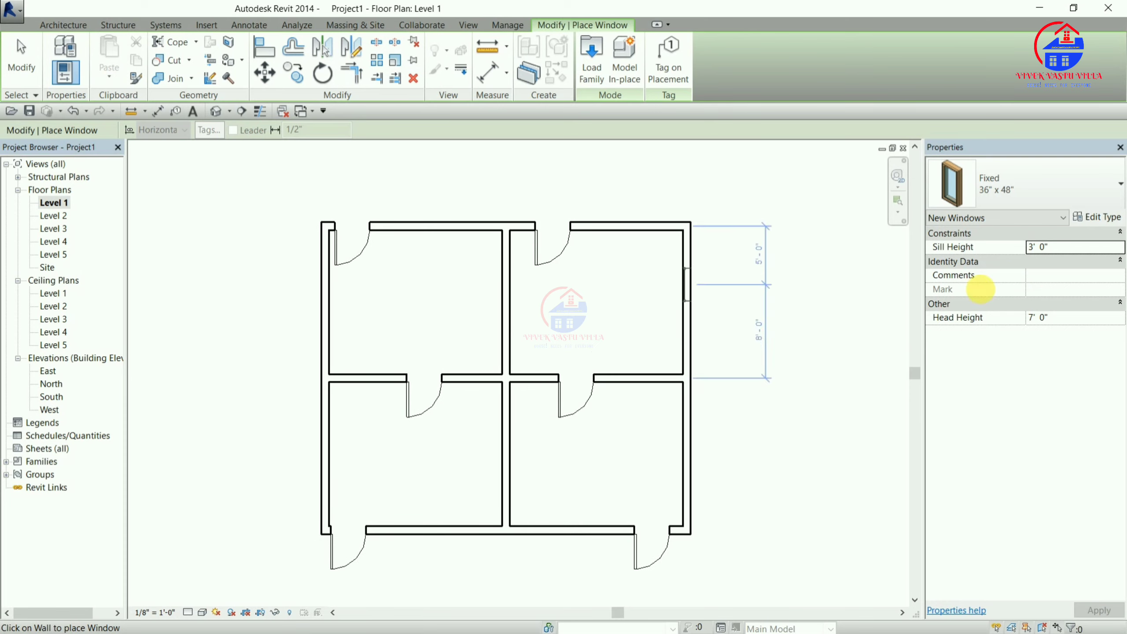
{"action": "left_click", "coordinate": [1052, 323]}
{"action": "double_click", "coordinate": [1038, 319]}
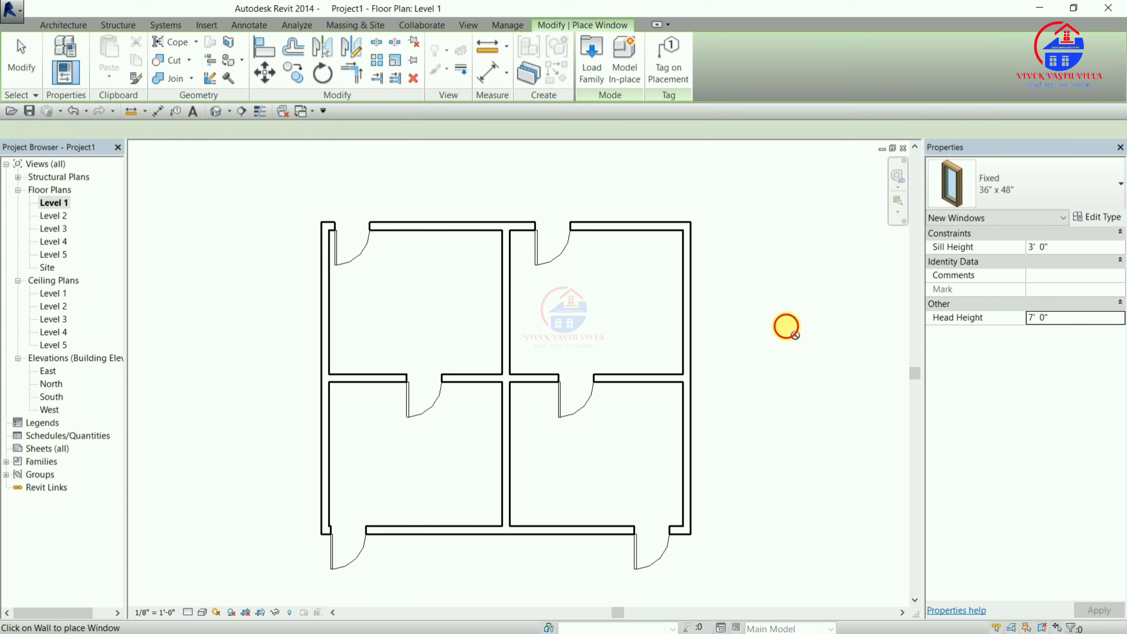
- Place the Fixed 36" x 48" window in the top-left room's top wall beside its door
{"action": "scroll", "coordinate": [445, 241], "scroll_direction": "up", "scroll_amount": 3}
{"action": "scroll", "coordinate": [433, 239], "scroll_direction": "up", "scroll_amount": 2}
{"action": "middle_click_drag", "start_coordinate": [433, 239], "coordinate": [486, 373]}
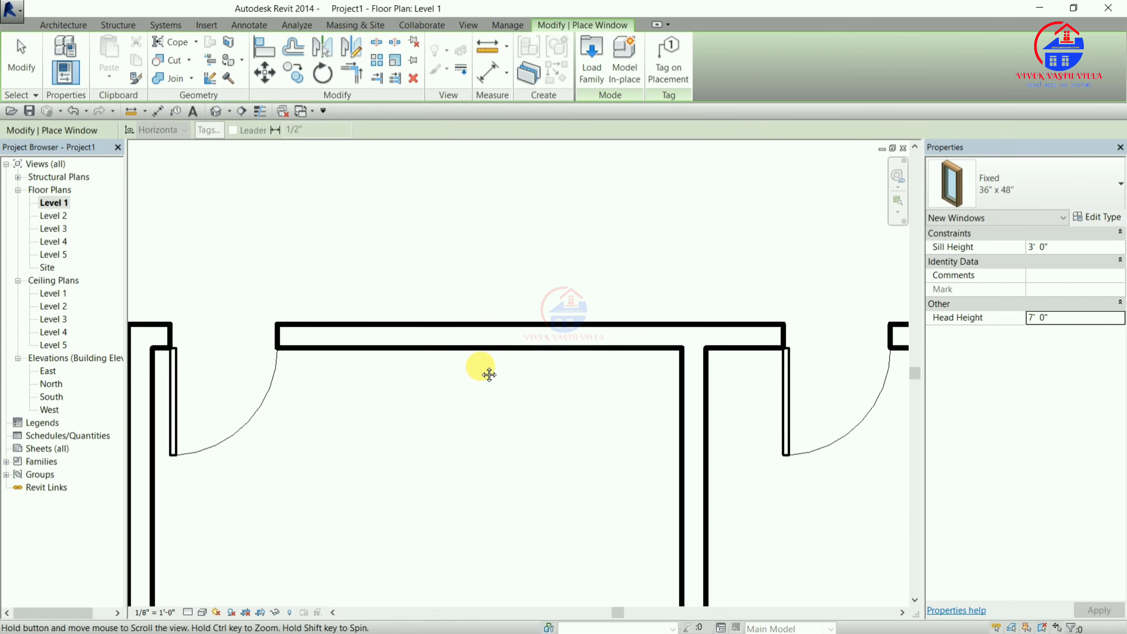
{"action": "scroll", "coordinate": [490, 376], "scroll_direction": "up", "scroll_amount": 2}
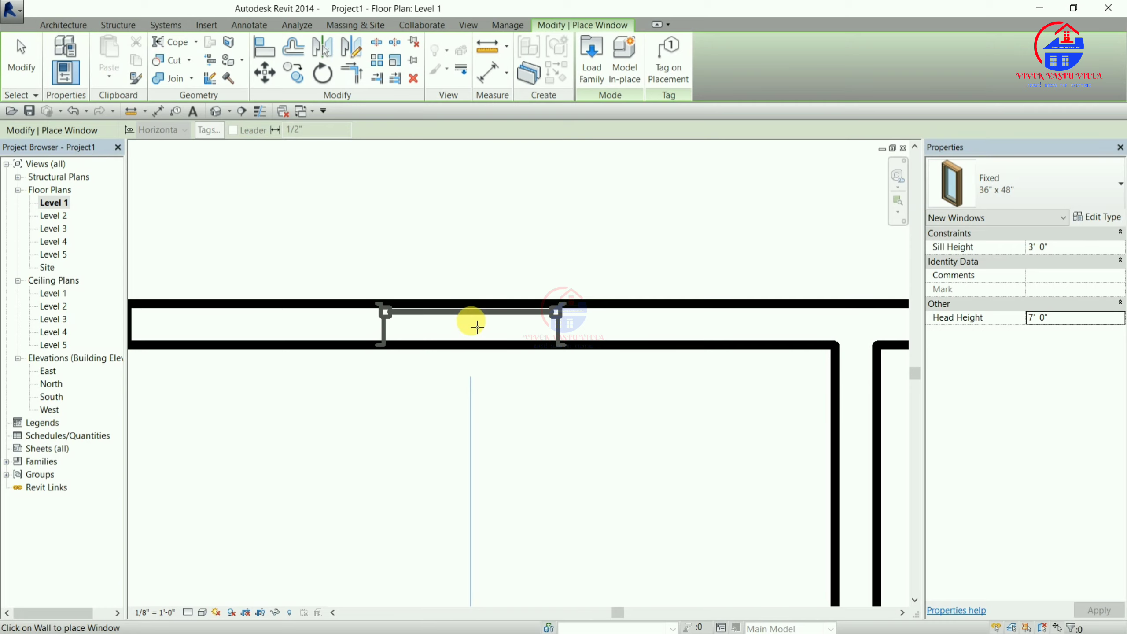
{"action": "scroll", "coordinate": [477, 327], "scroll_direction": "up", "scroll_amount": 2}
{"action": "scroll", "coordinate": [477, 327], "scroll_direction": "up", "scroll_amount": 1}
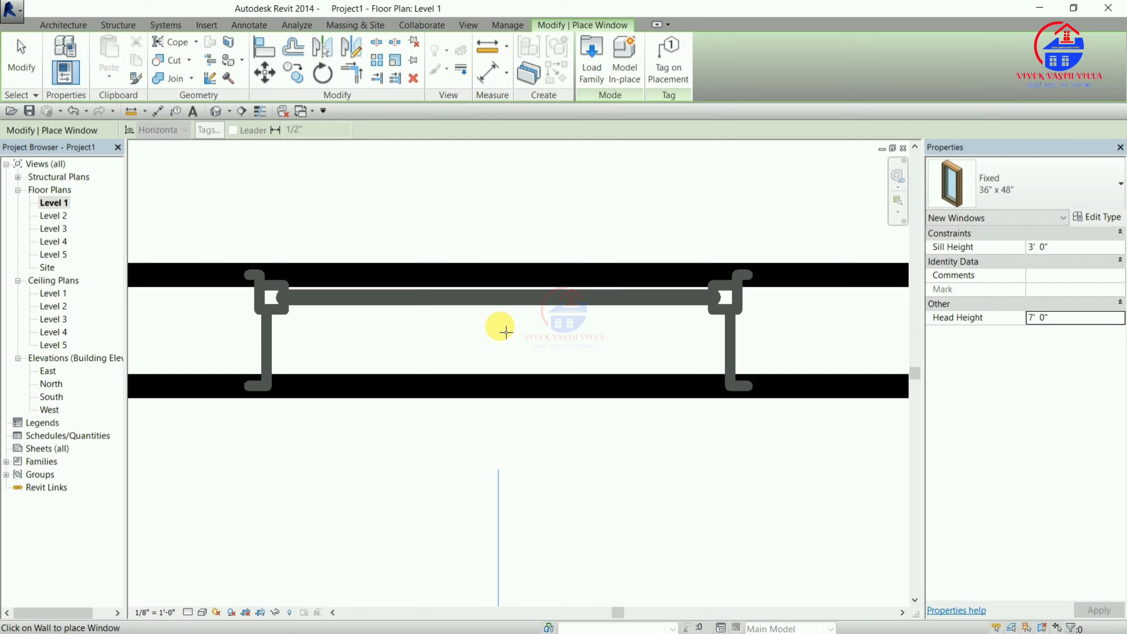
{"action": "left_click", "coordinate": [505, 332]}
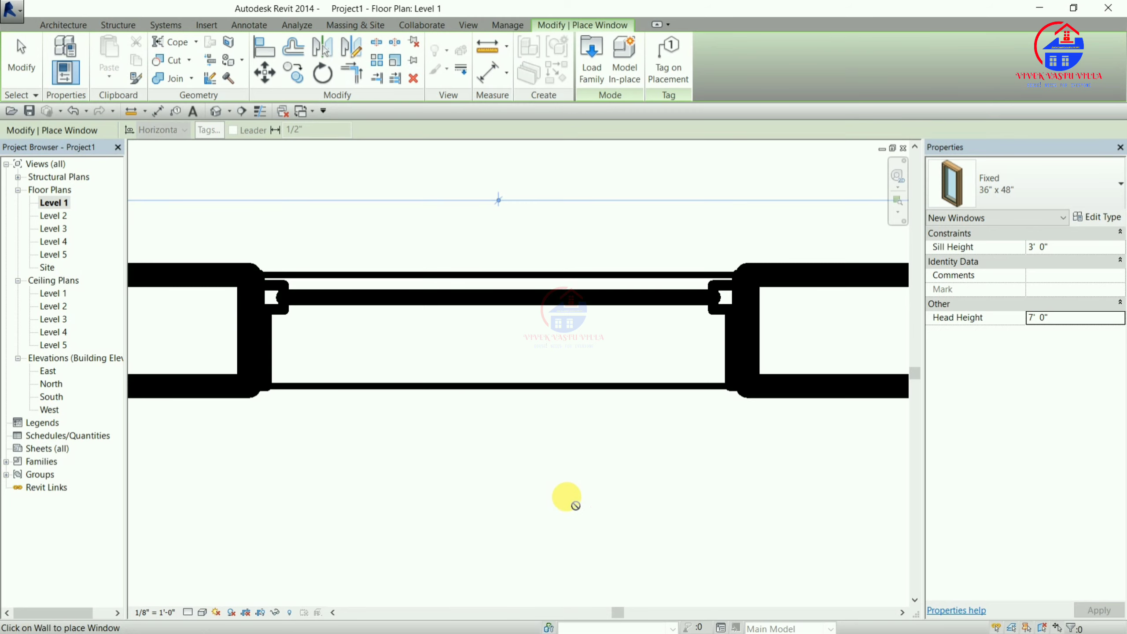
{"action": "key", "text": "Escape"}
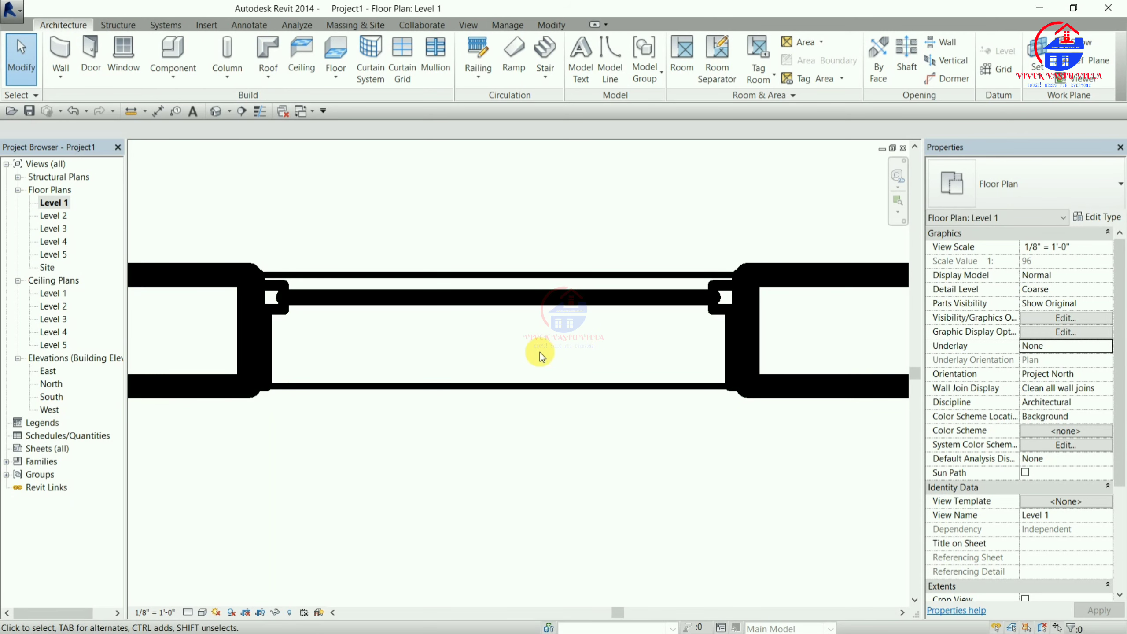
{"action": "scroll", "coordinate": [540, 358], "scroll_direction": "down", "scroll_amount": 2}
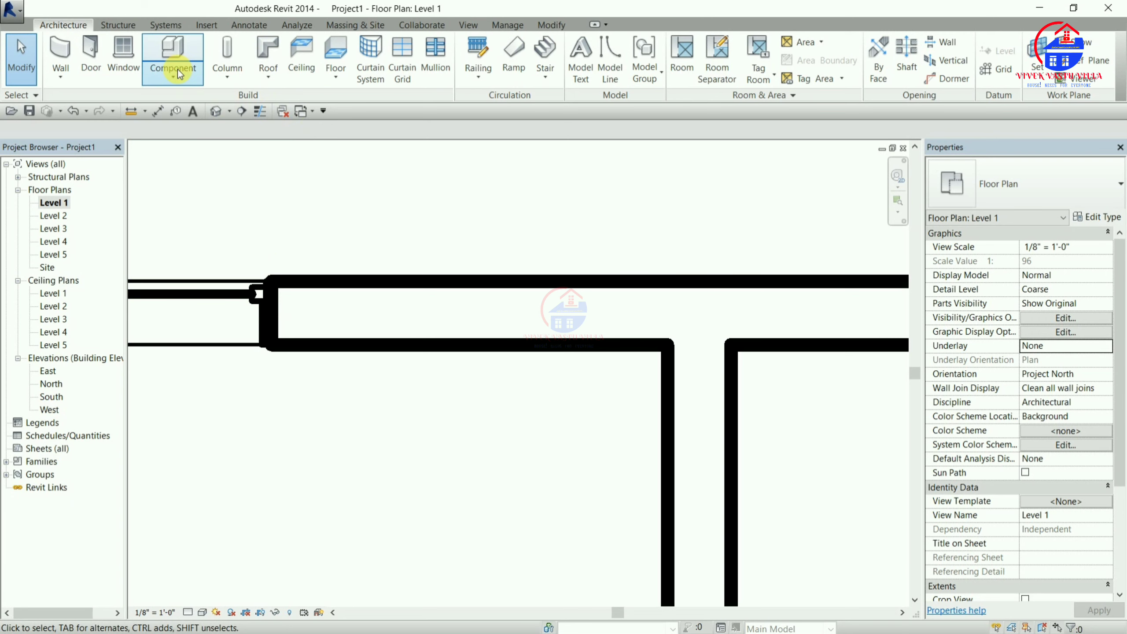
- Place a Fixed 36" x 48" window in the upper wall and select it to check it
{"action": "left_click", "coordinate": [114, 50]}
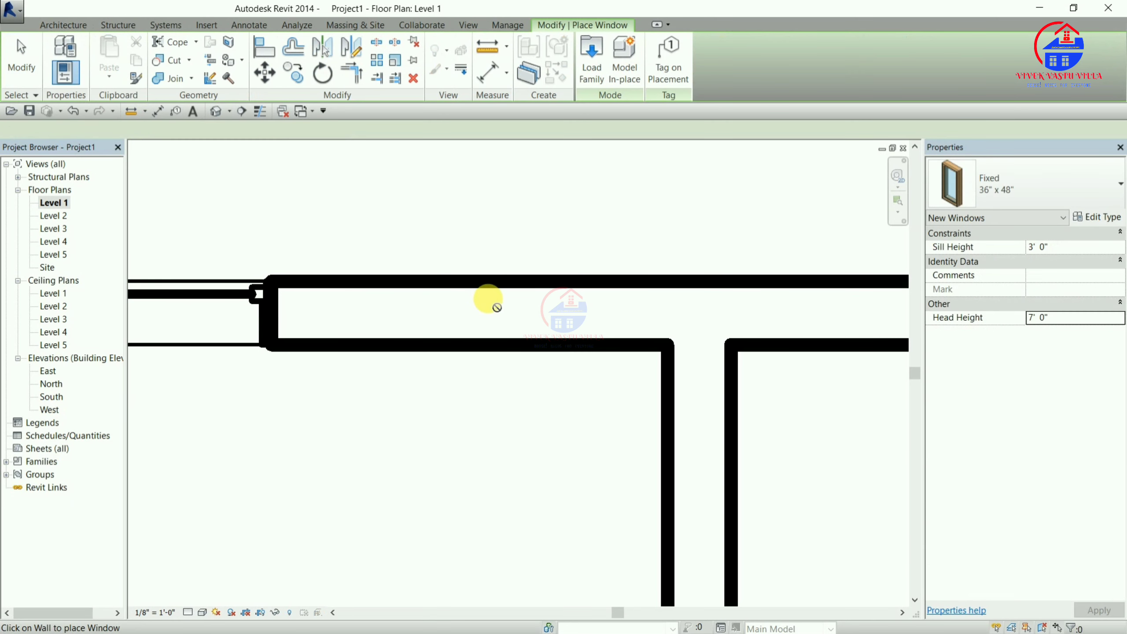
{"action": "left_click", "coordinate": [496, 322]}
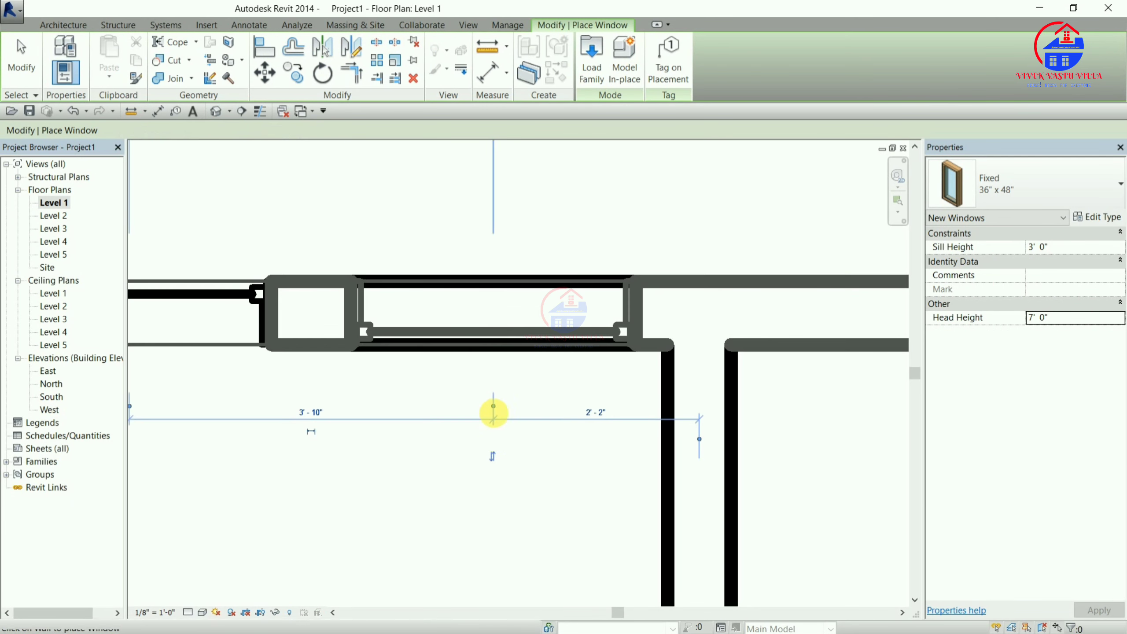
{"action": "key", "text": "Escape"}
{"action": "key", "text": "Escape"}
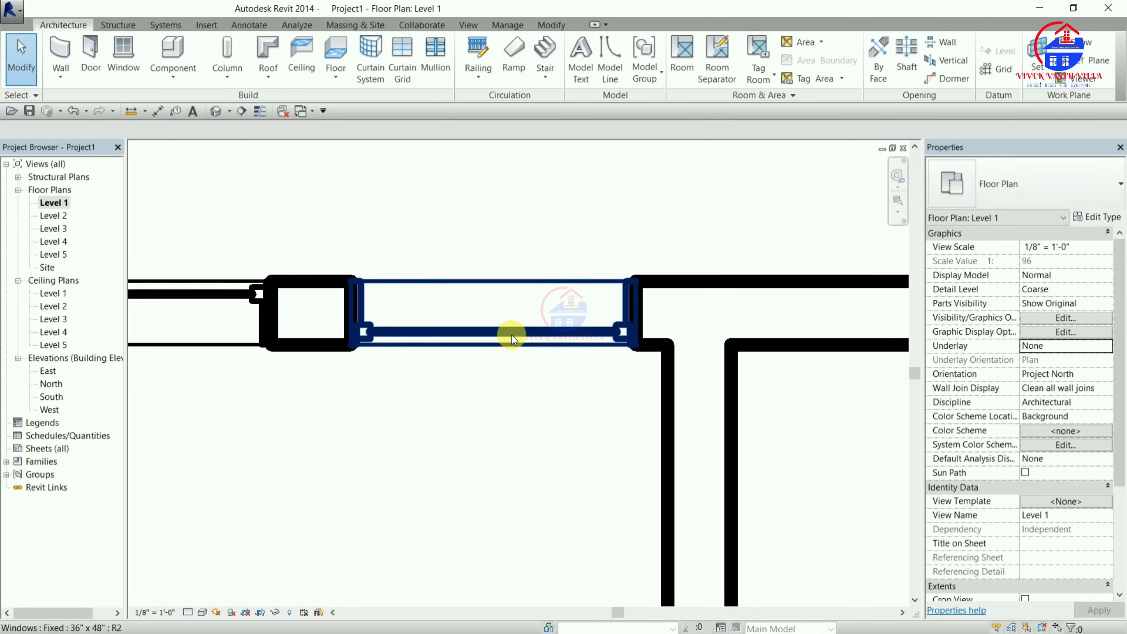
{"action": "left_click", "coordinate": [511, 335]}
{"action": "left_click", "coordinate": [523, 396]}
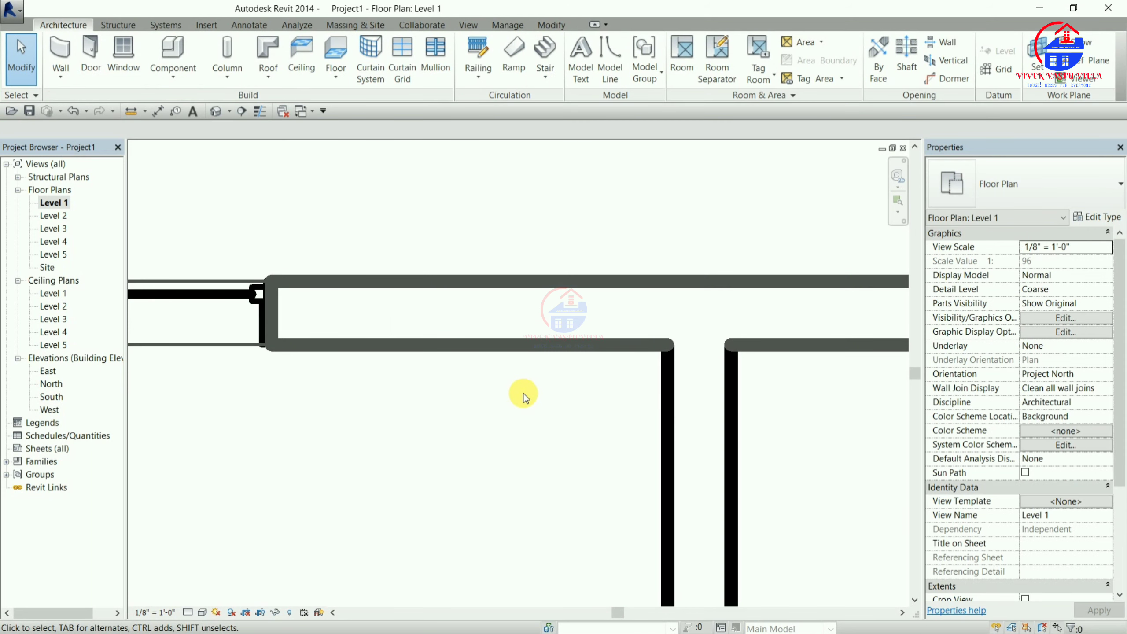
{"action": "scroll", "coordinate": [520, 400], "scroll_direction": "down", "scroll_amount": 2}
{"action": "scroll", "coordinate": [514, 404], "scroll_direction": "down", "scroll_amount": 2}
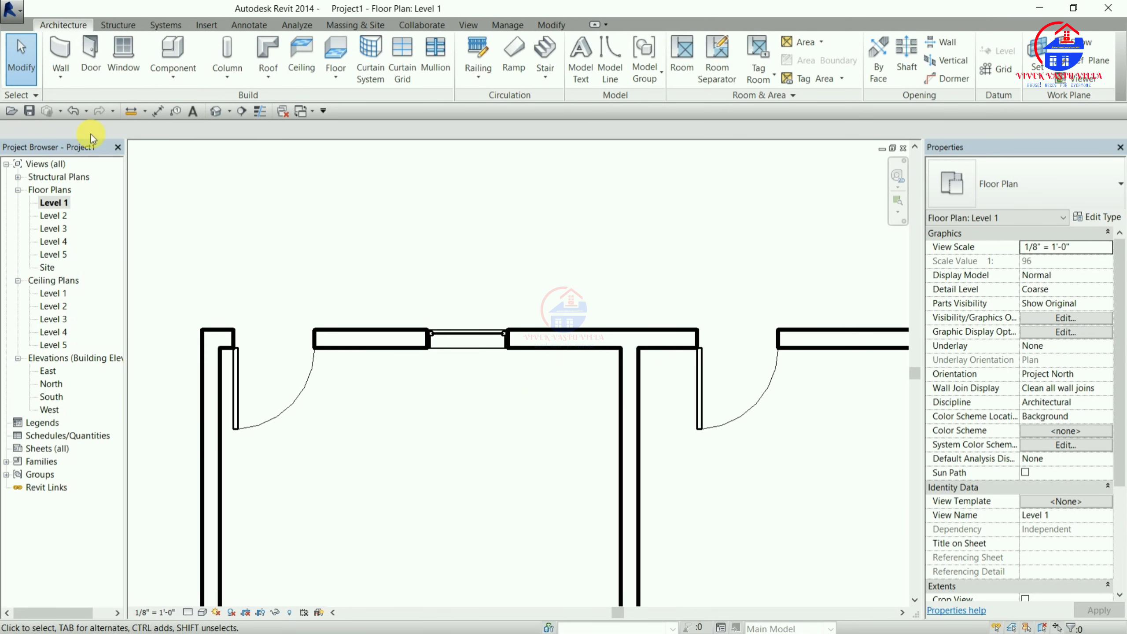
- Place windows in the top-right room's upper wall, the right exterior wall and the lower-right room's bottom wall
{"action": "left_click", "coordinate": [123, 54]}
{"action": "middle_click_drag", "start_coordinate": [535, 362], "coordinate": [344, 302]}
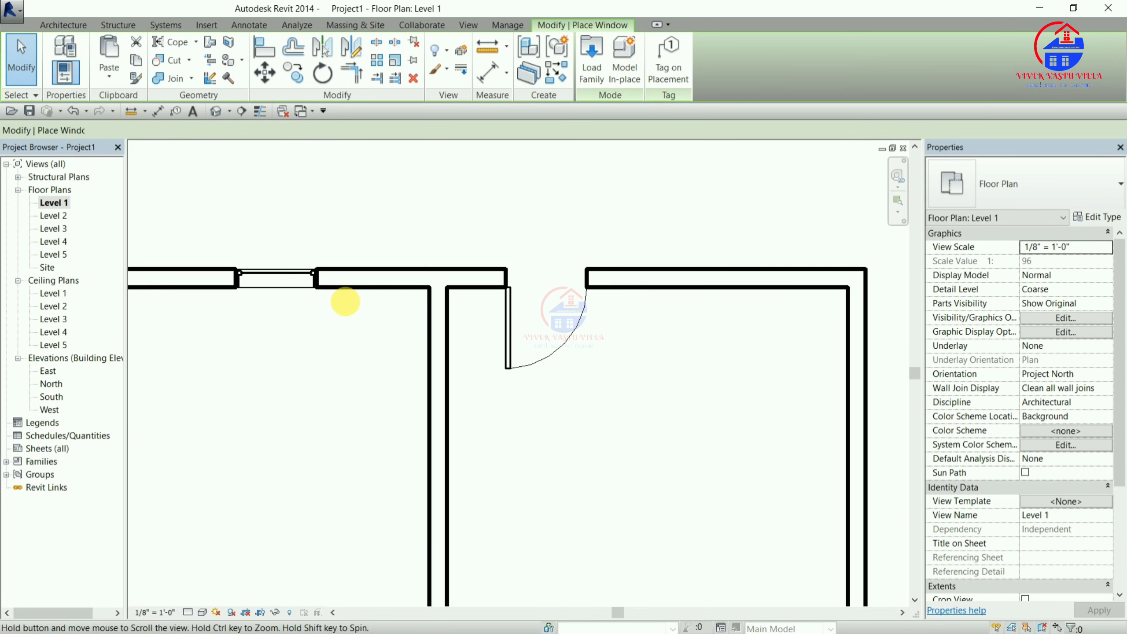
{"action": "left_click", "coordinate": [712, 284]}
{"action": "scroll", "coordinate": [719, 311], "scroll_direction": "down", "scroll_amount": 2}
{"action": "scroll", "coordinate": [745, 311], "scroll_direction": "down", "scroll_amount": 2}
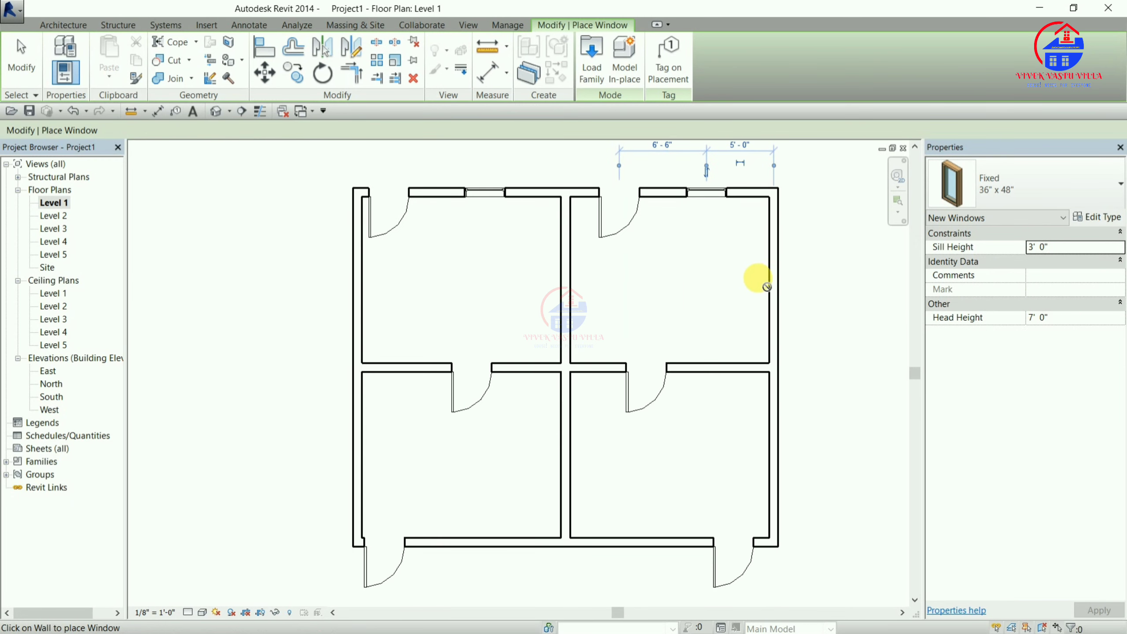
{"action": "left_click", "coordinate": [782, 275]}
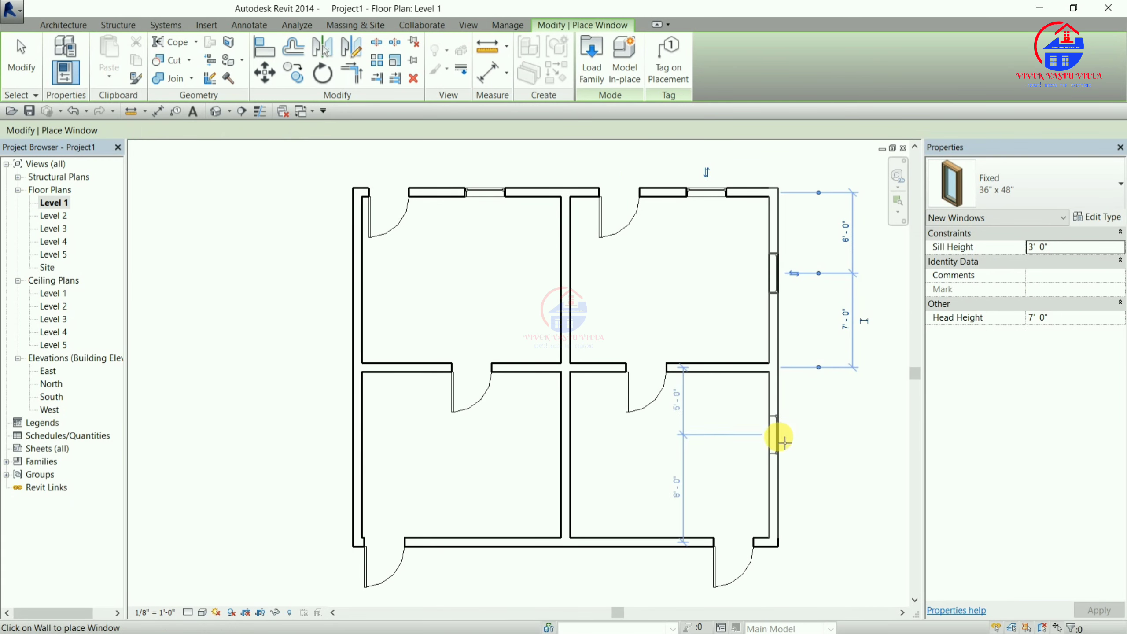
{"action": "left_click", "coordinate": [633, 541]}
- Add windows to the lower-left room's bottom wall and both left exterior walls, then recentre the plan
{"action": "left_click", "coordinate": [476, 543]}
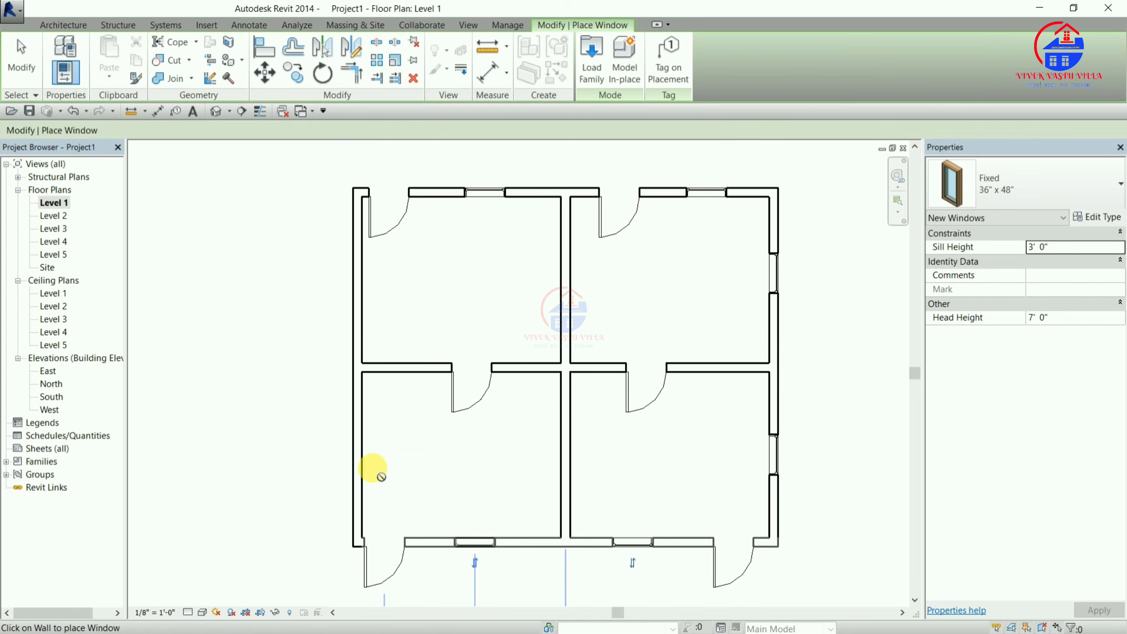
{"action": "left_click", "coordinate": [357, 464]}
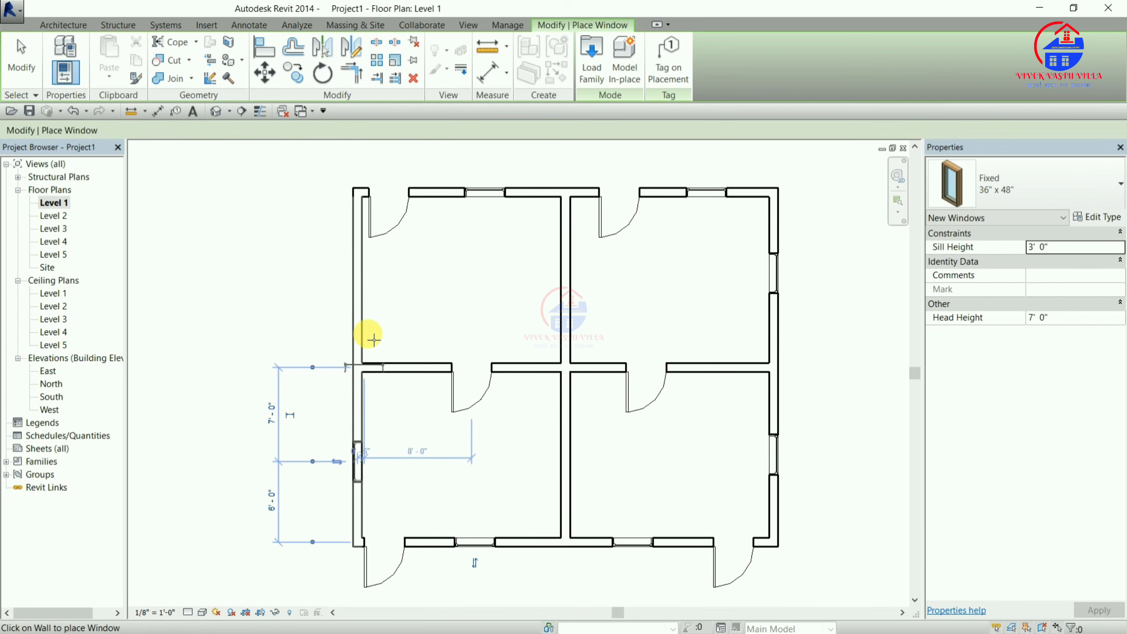
{"action": "left_click", "coordinate": [357, 294]}
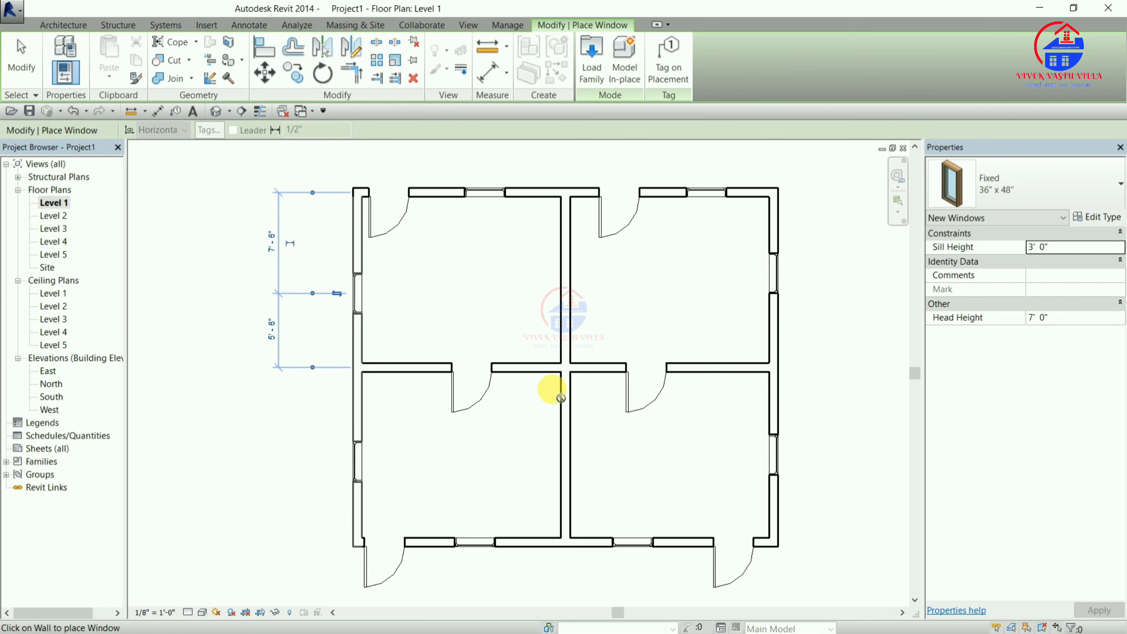
{"action": "key", "text": "Escape"}
{"action": "key", "text": "Escape"}
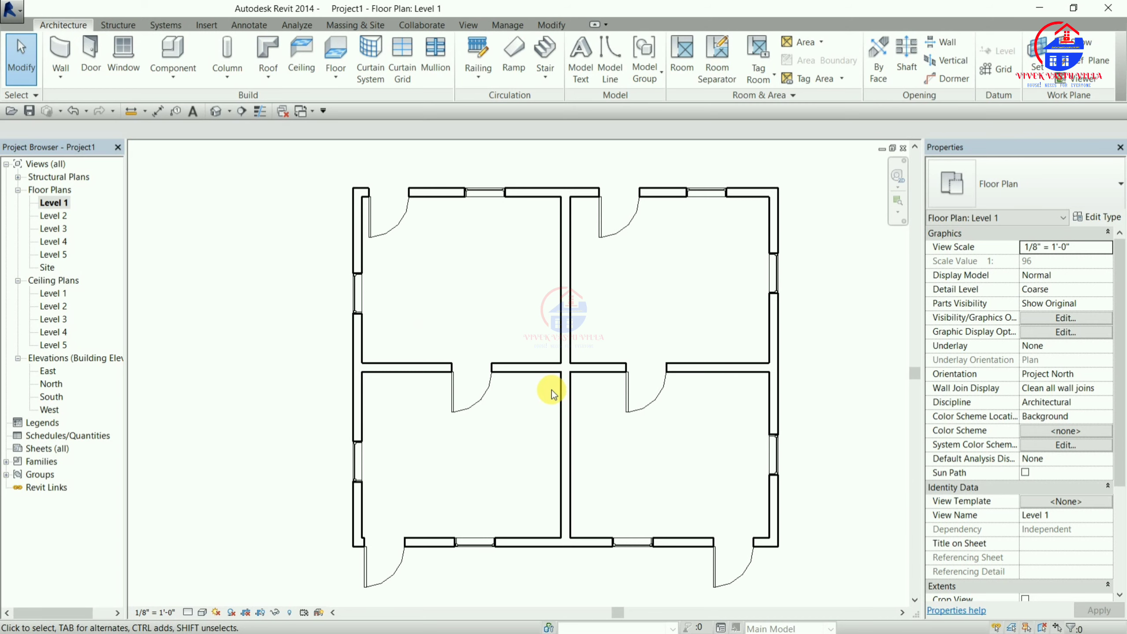
{"action": "scroll", "coordinate": [648, 300], "scroll_direction": "down", "scroll_amount": 3}
{"action": "scroll", "coordinate": [684, 353], "scroll_direction": "up", "scroll_amount": 3}
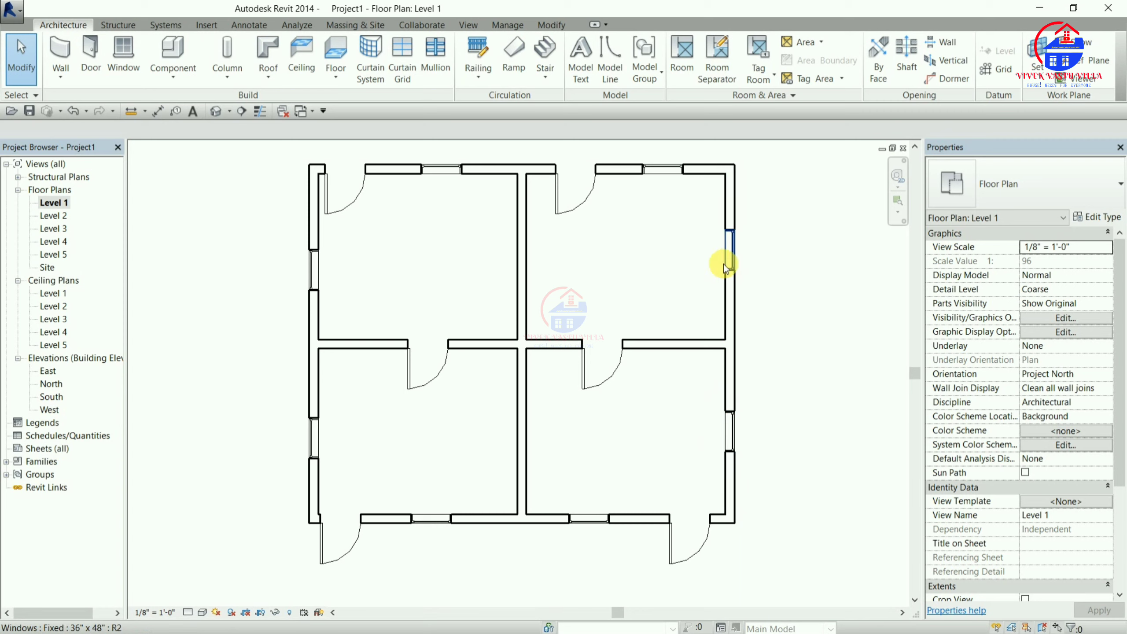
{"action": "middle_click_drag", "start_coordinate": [723, 264], "coordinate": [609, 298]}
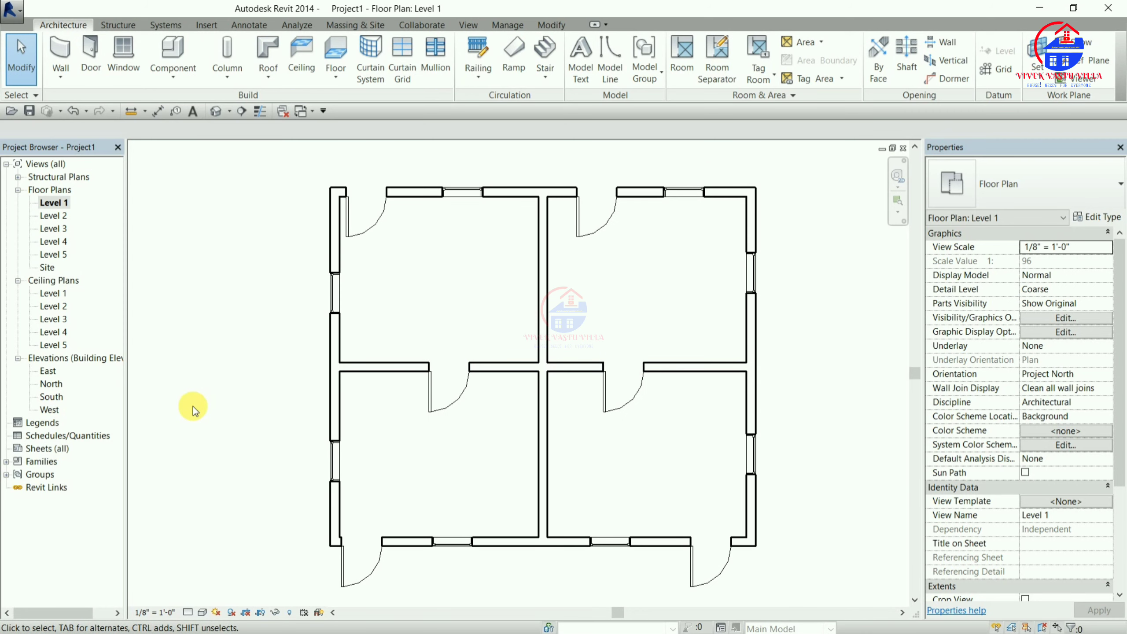
{"action": "middle_click_drag", "start_coordinate": [327, 360], "coordinate": [313, 381]}
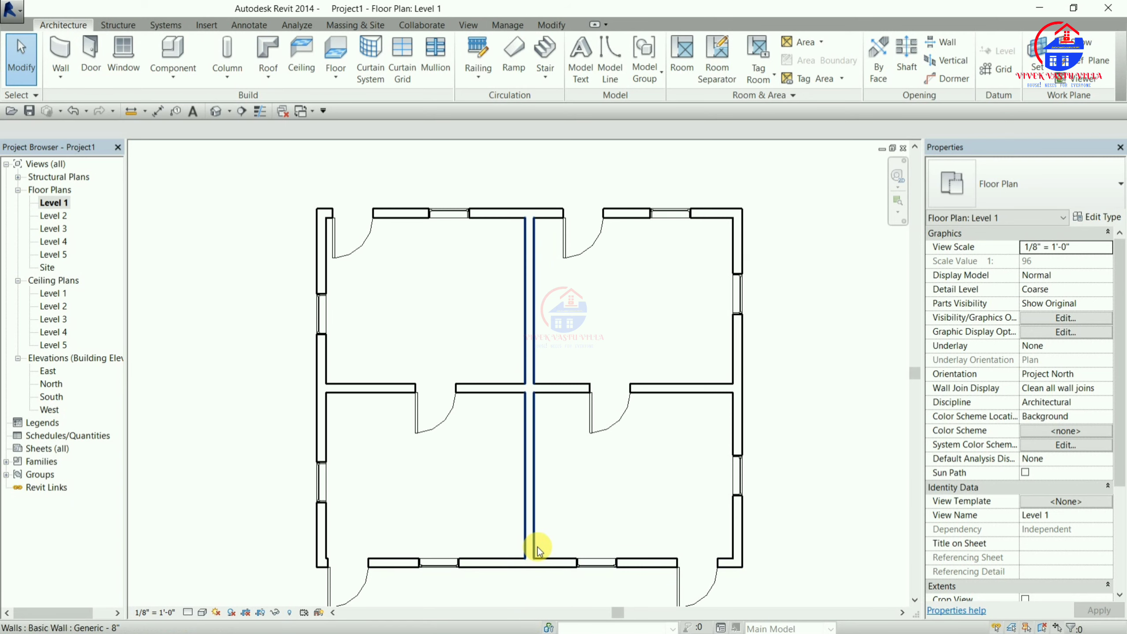
- Open the East elevation and zoom in to inspect its windows and doors
{"action": "double_click", "coordinate": [51, 373]}
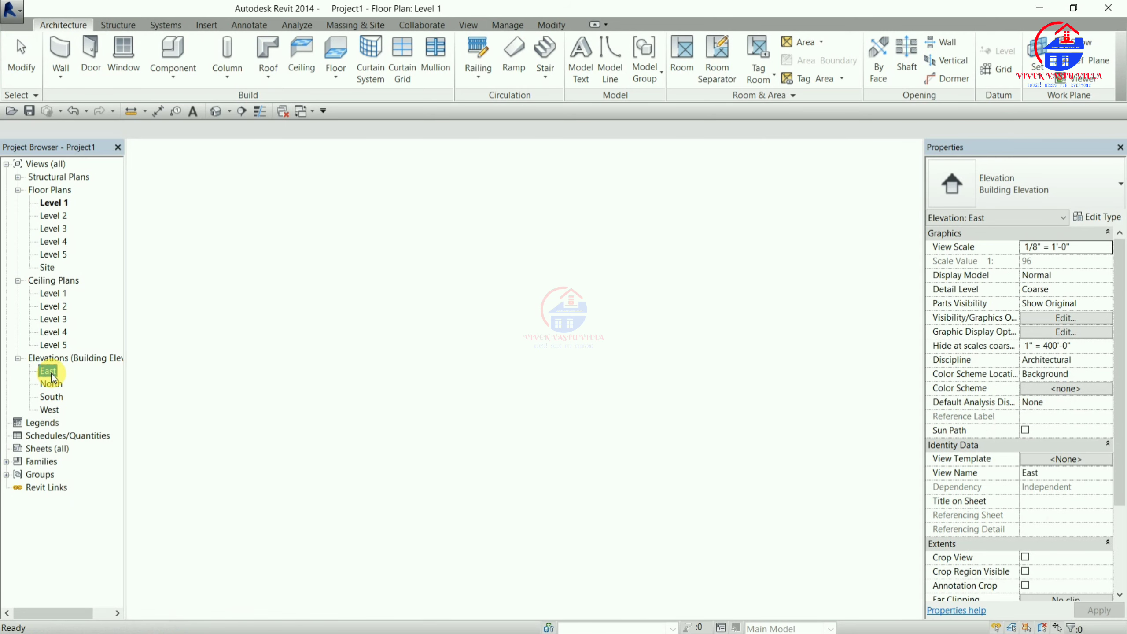
{"action": "scroll", "coordinate": [534, 437], "scroll_direction": "up", "scroll_amount": 2}
{"action": "scroll", "coordinate": [533, 437], "scroll_direction": "up", "scroll_amount": 2}
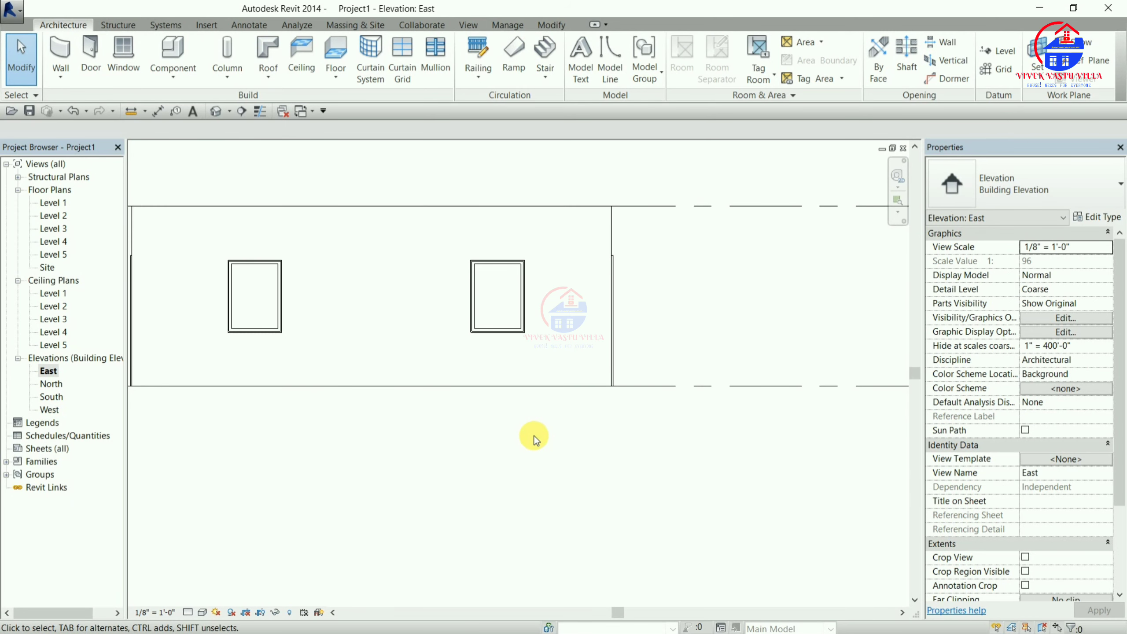
{"action": "middle_click_drag", "start_coordinate": [534, 439], "coordinate": [596, 497]}
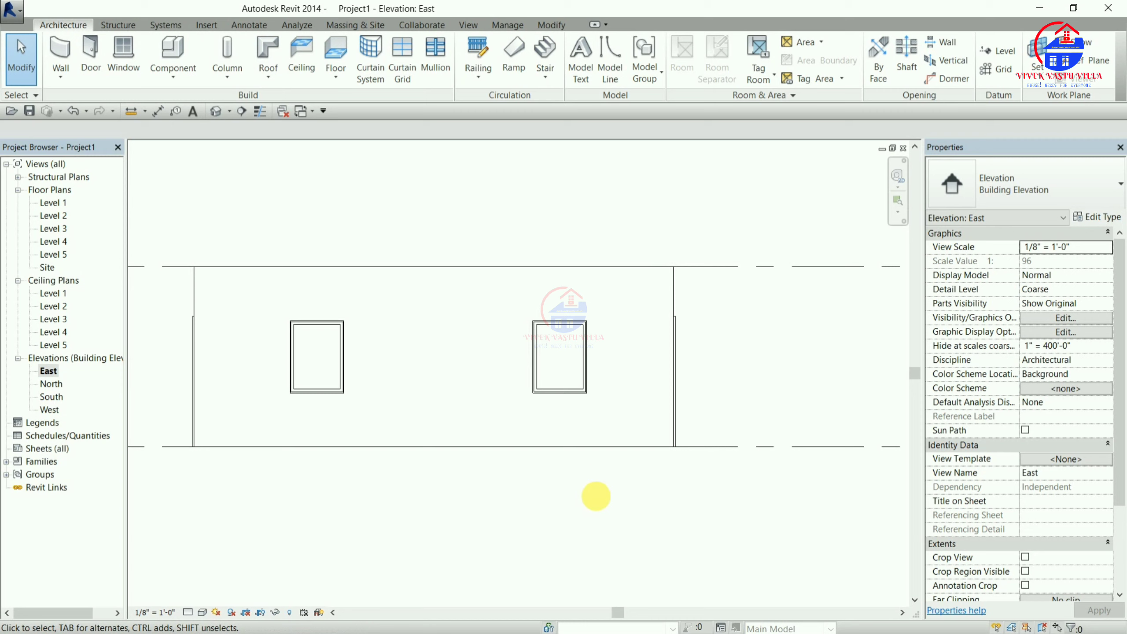
- Inspect the North elevation's two fixed windows and two single-flush doors
{"action": "double_click", "coordinate": [49, 383]}
{"action": "scroll", "coordinate": [550, 422], "scroll_direction": "up", "scroll_amount": 2}
{"action": "scroll", "coordinate": [537, 418], "scroll_direction": "up", "scroll_amount": 2}
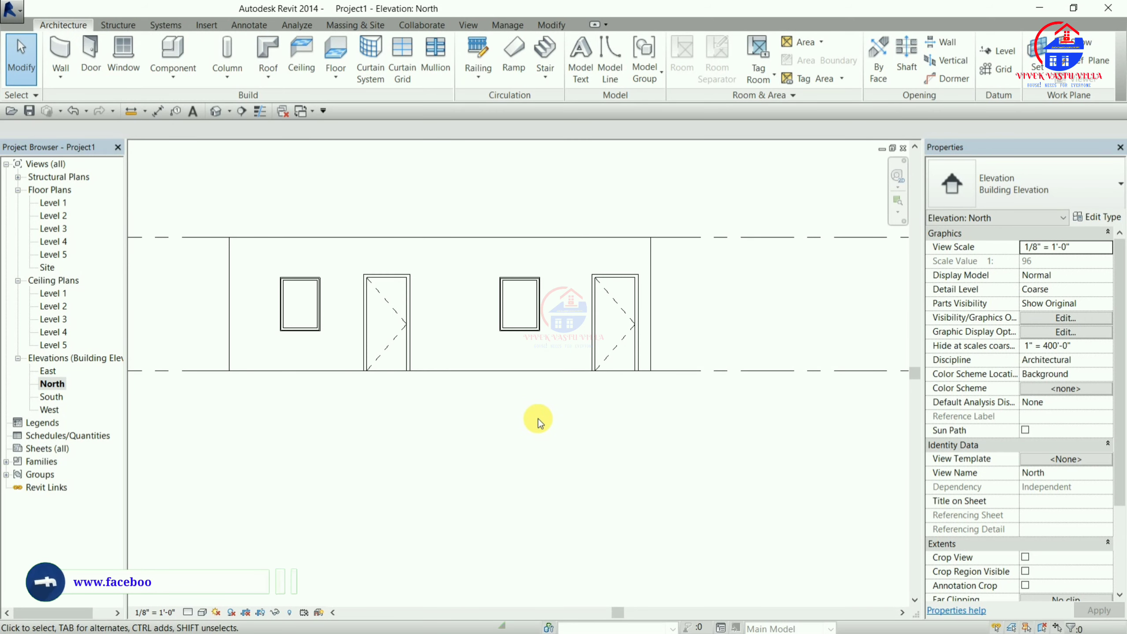
{"action": "mouse_move", "coordinate": [537, 418]}
{"action": "middle_mouse_down"}
{"action": "mouse_move", "coordinate": [677, 443]}
{"action": "mouse_move", "coordinate": [621, 451]}
{"action": "middle_mouse_up"}
{"action": "scroll", "coordinate": [677, 444], "scroll_direction": "up", "scroll_amount": 2}
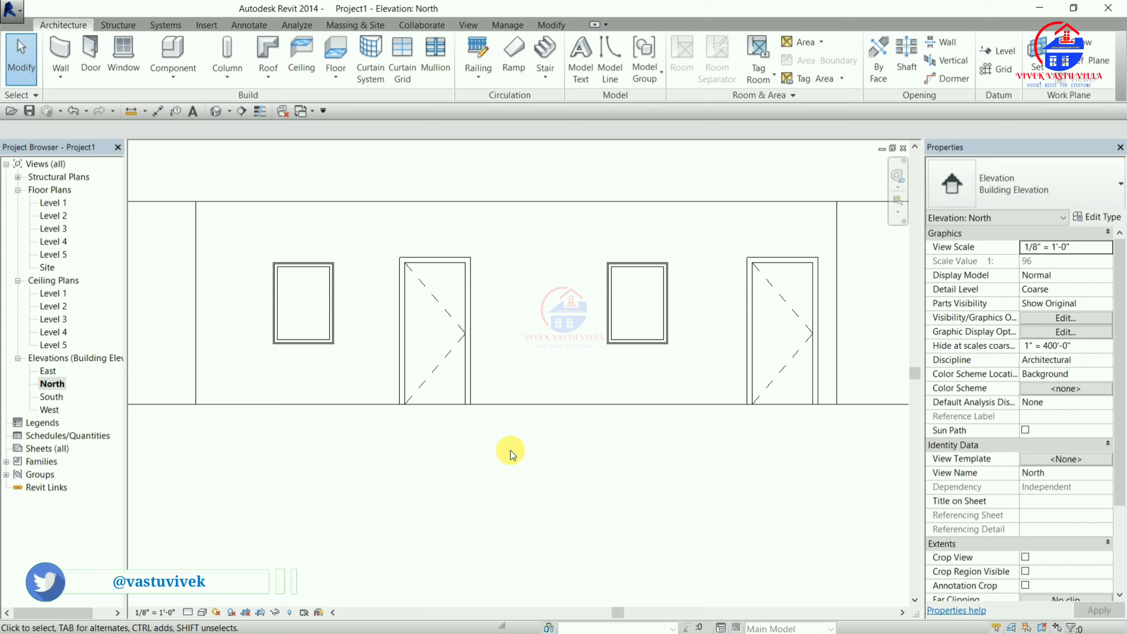
{"action": "scroll", "coordinate": [631, 413], "scroll_direction": "down", "scroll_amount": 2}
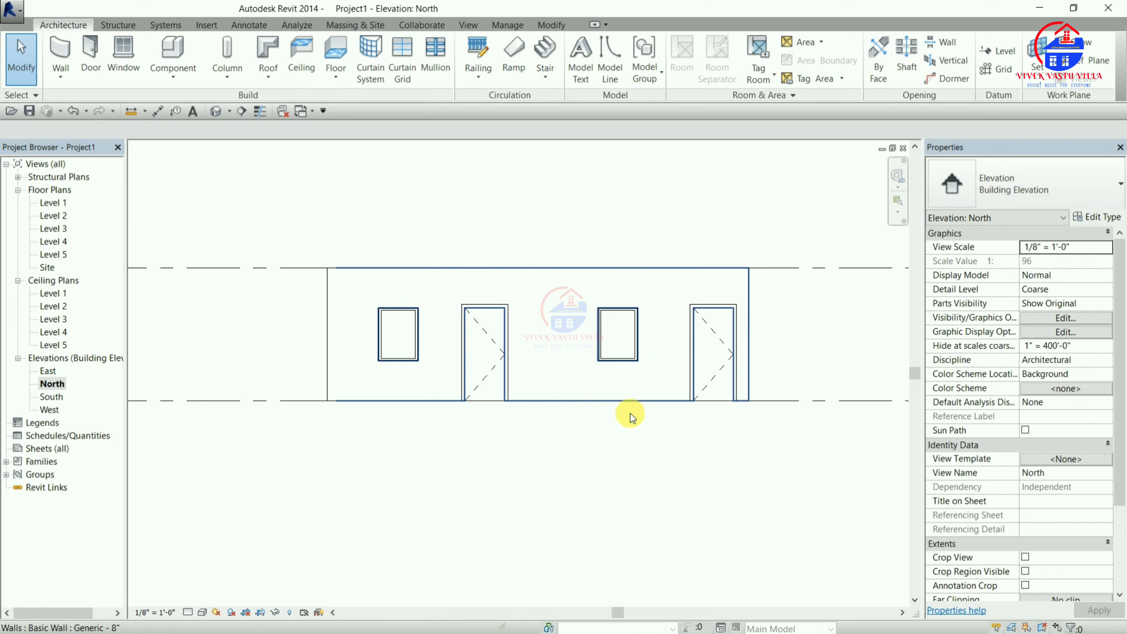
{"action": "scroll", "coordinate": [630, 414], "scroll_direction": "down", "scroll_amount": 1}
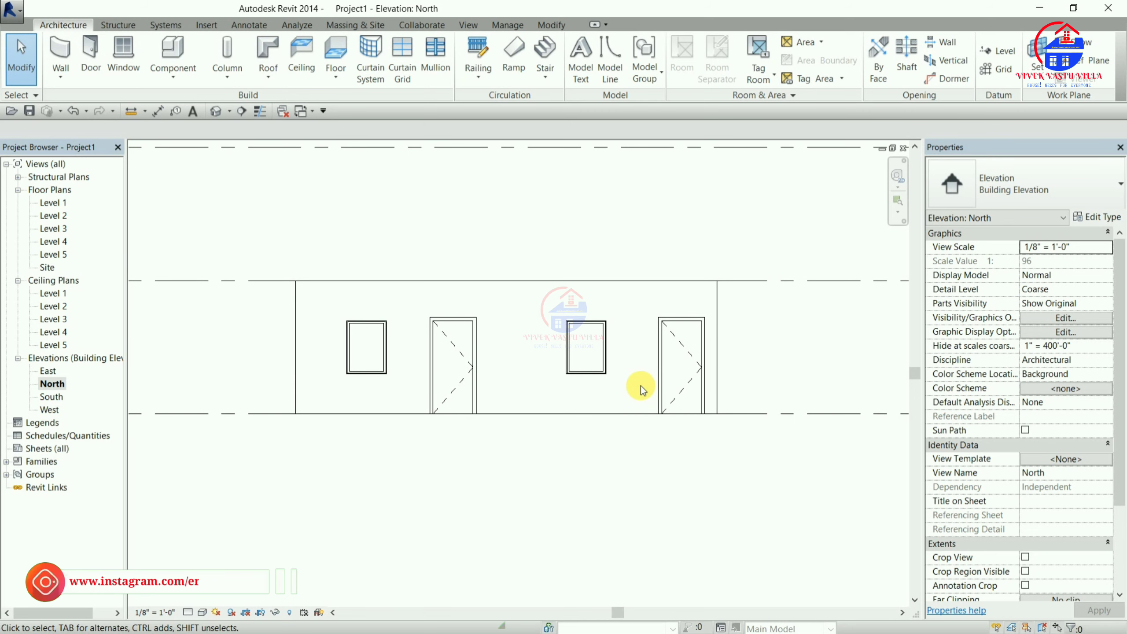
{"action": "scroll", "coordinate": [758, 380], "scroll_direction": "up", "scroll_amount": 2}
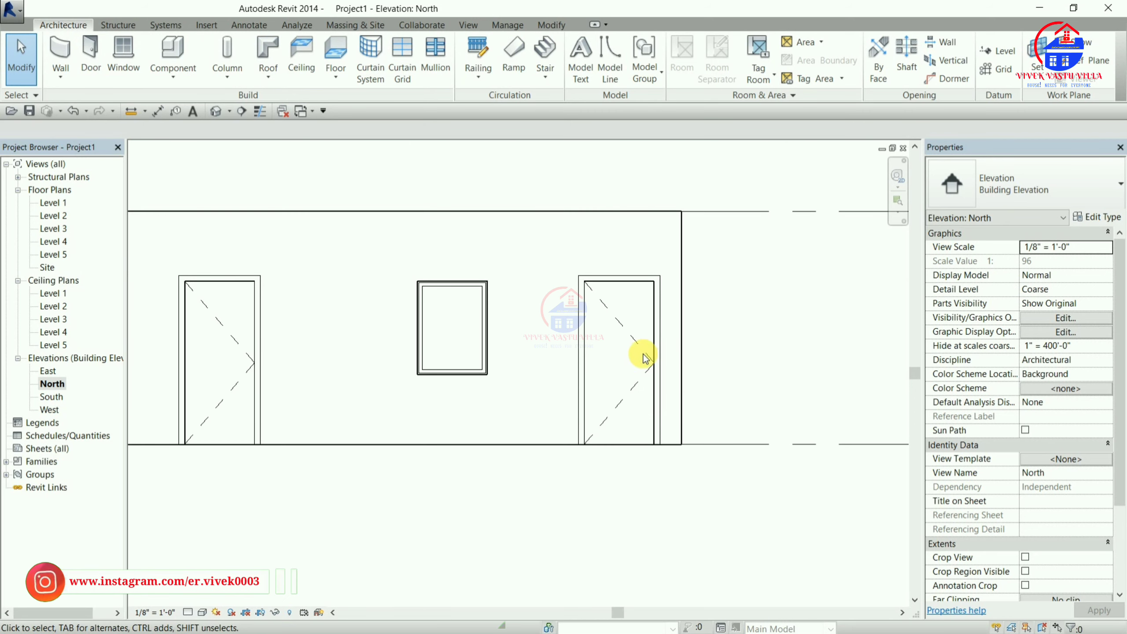
{"action": "scroll", "coordinate": [397, 328], "scroll_direction": "down", "scroll_amount": 2}
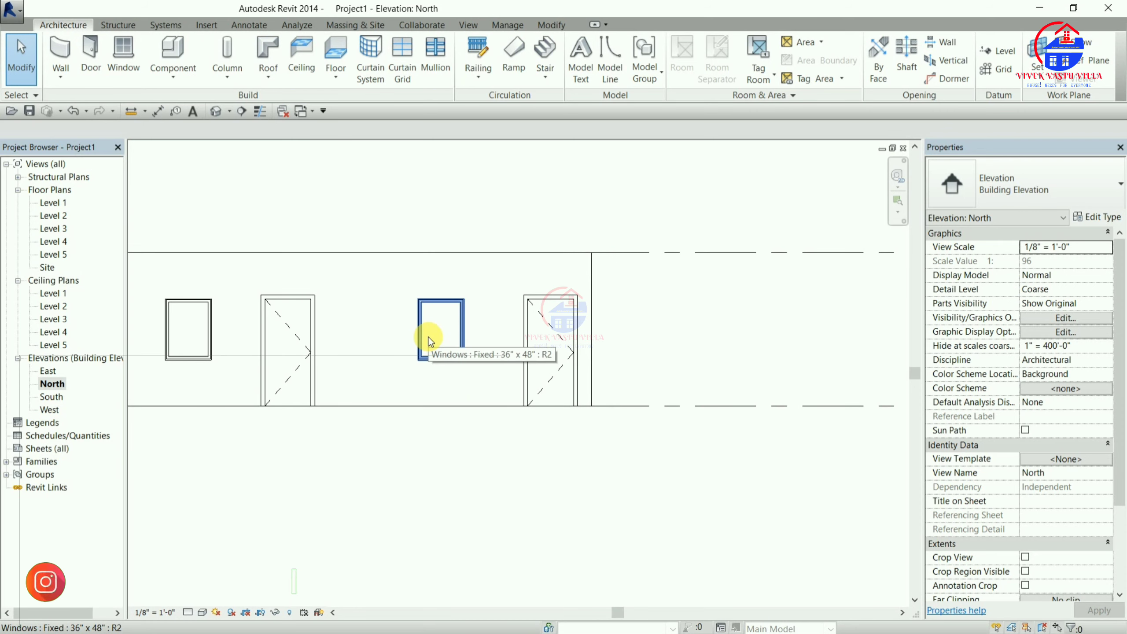
{"action": "middle_click_drag", "start_coordinate": [464, 407], "coordinate": [557, 428]}
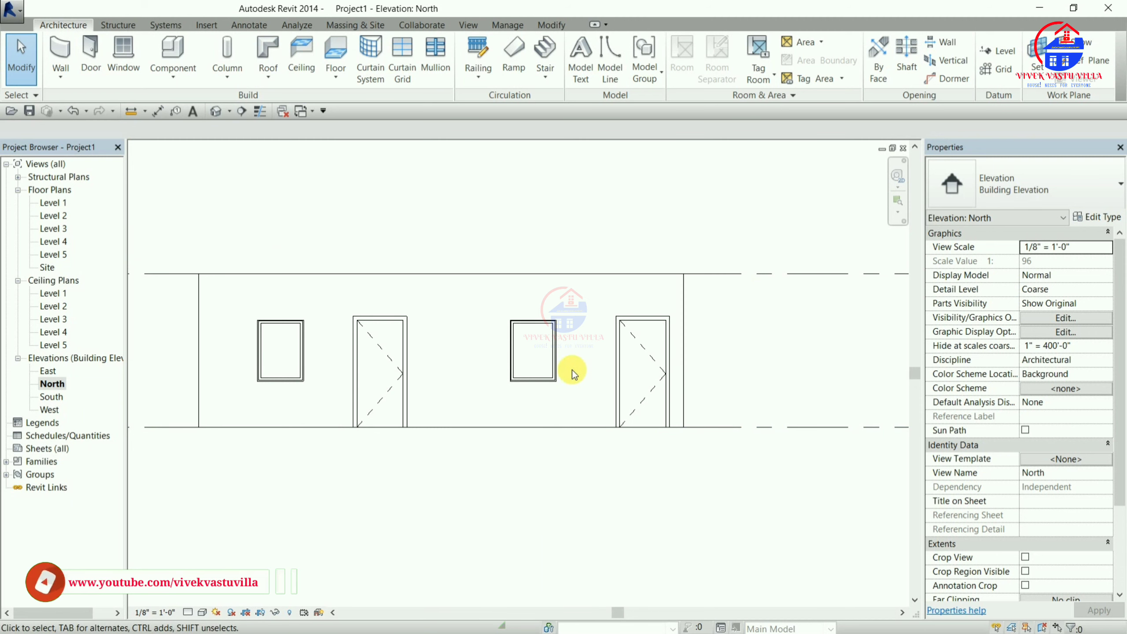
{"action": "double_click", "coordinate": [53, 202]}
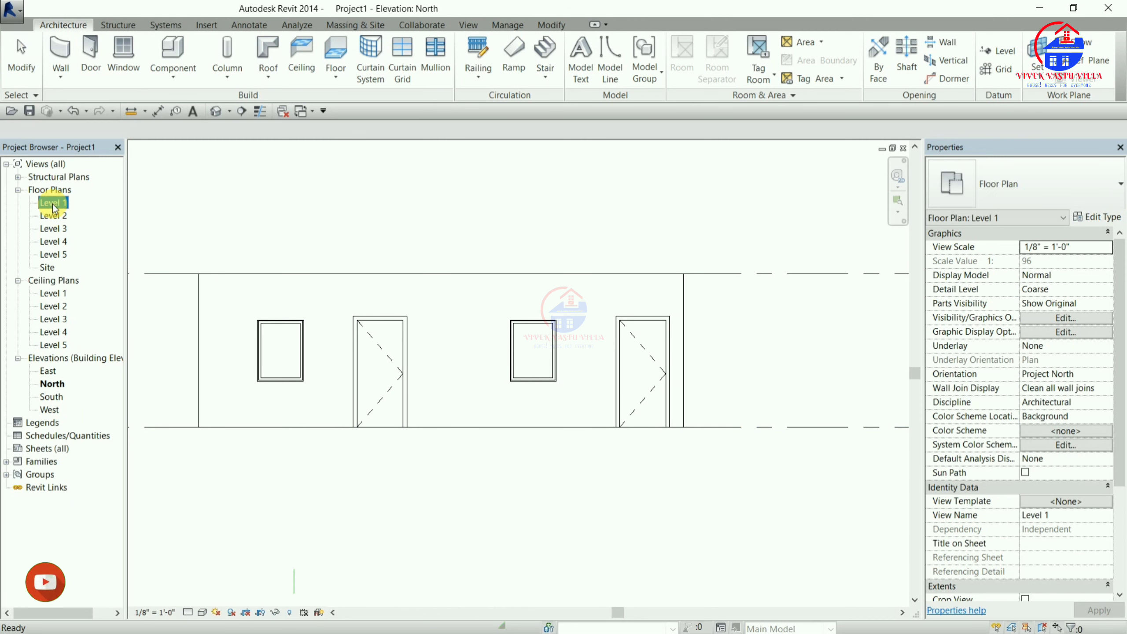
{"action": "scroll", "coordinate": [637, 385], "scroll_direction": "down", "scroll_amount": 2}
{"action": "scroll", "coordinate": [684, 435], "scroll_direction": "down", "scroll_amount": 1}
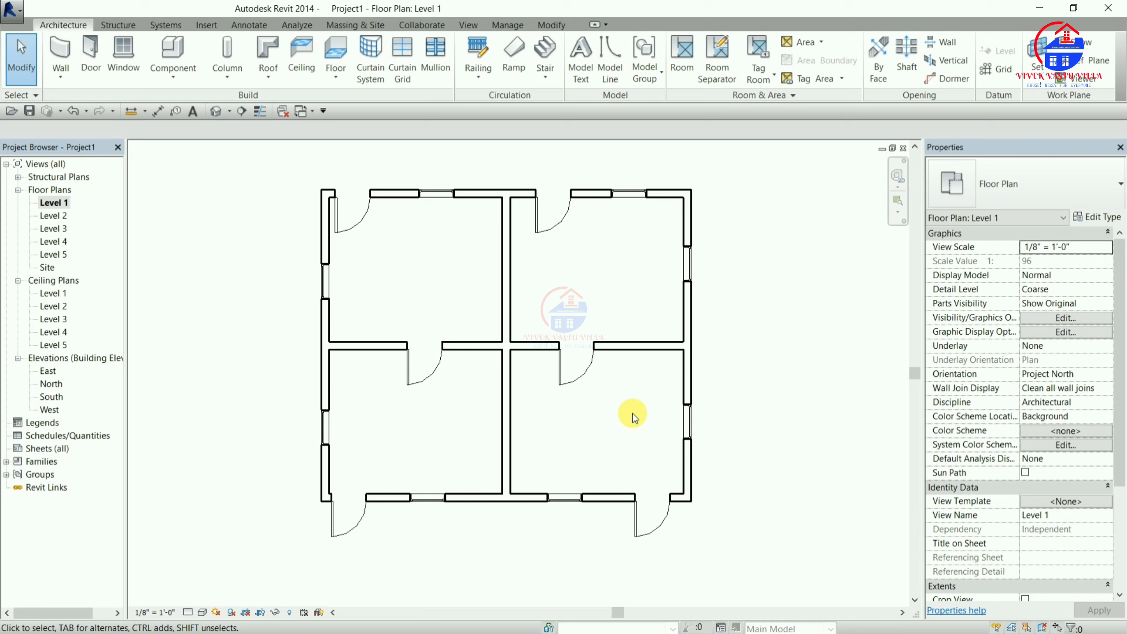
{"action": "left_click", "coordinate": [170, 74]}
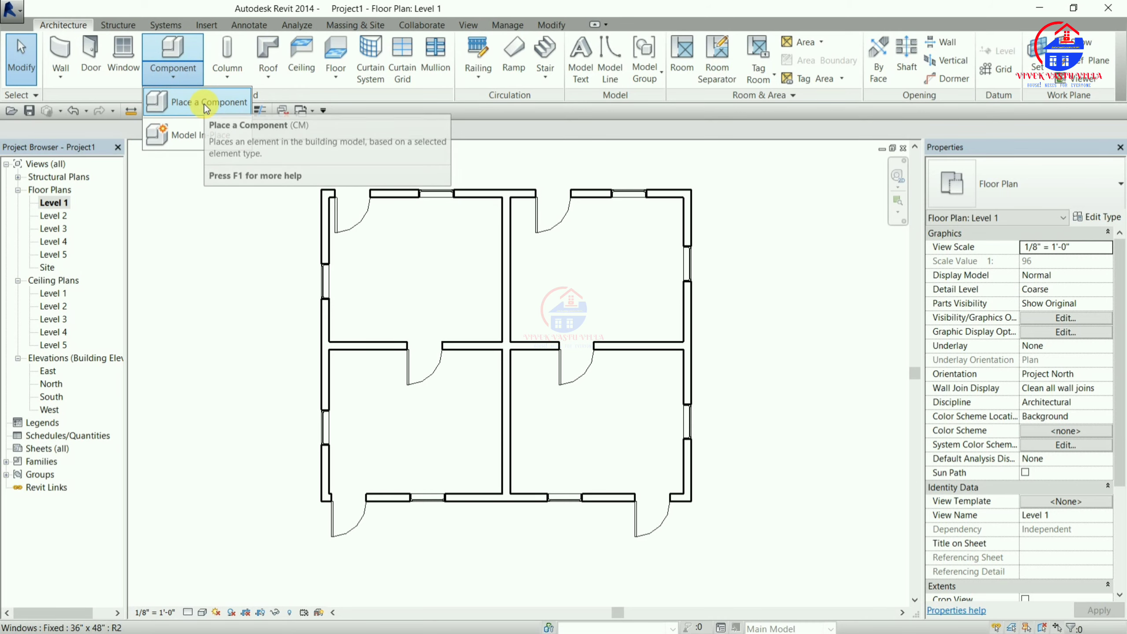
{"action": "left_click", "coordinate": [178, 77]}
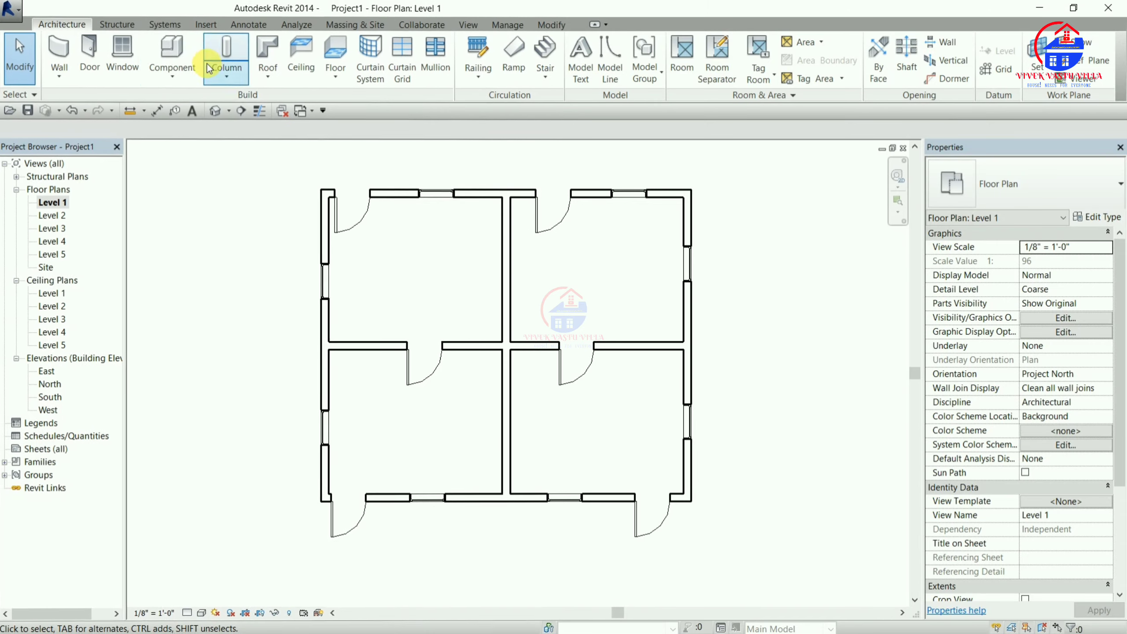
{"action": "left_click", "coordinate": [190, 80]}
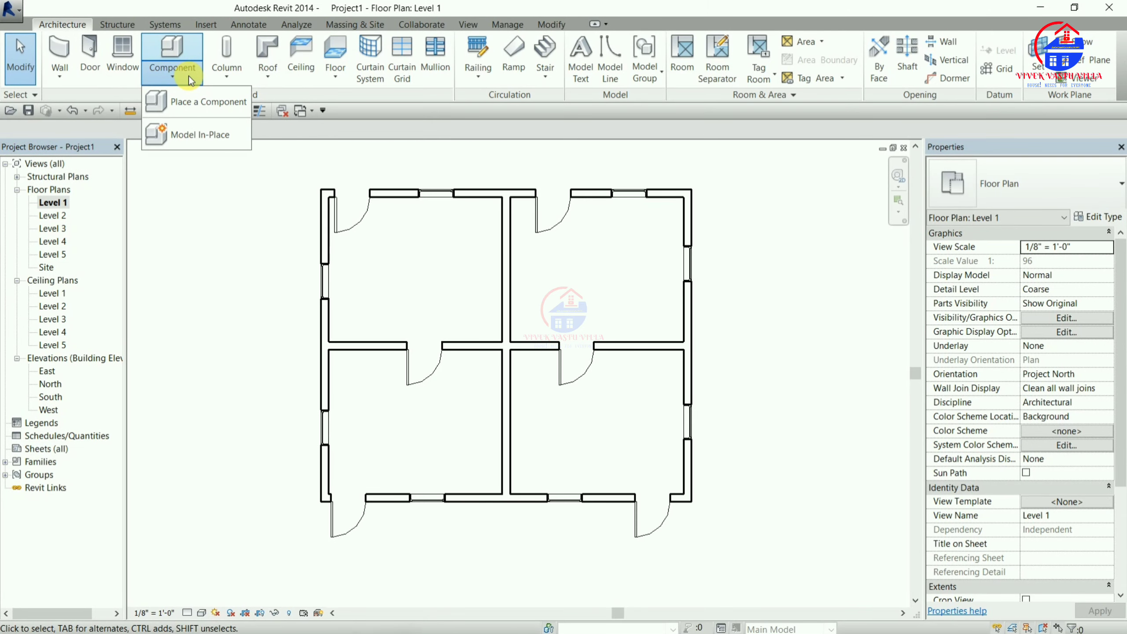